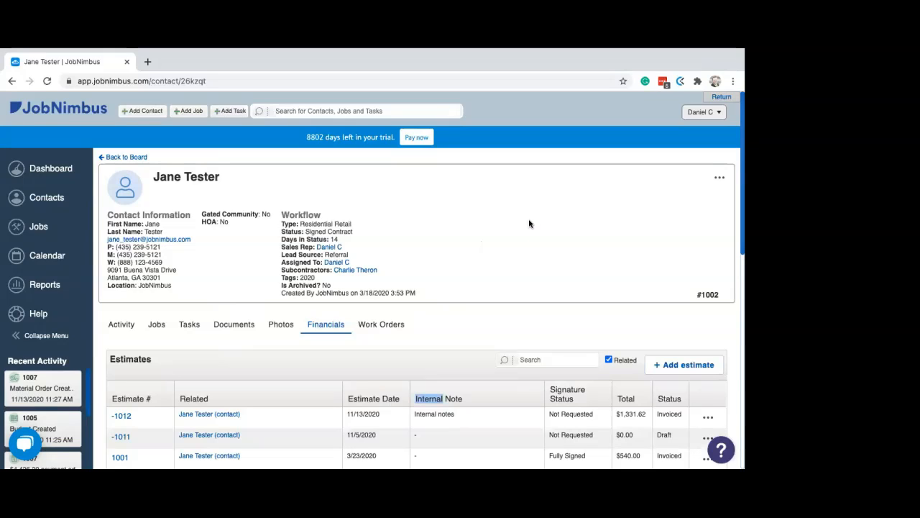
Open the contact workflow configuration in the account settings.
click(701, 113)
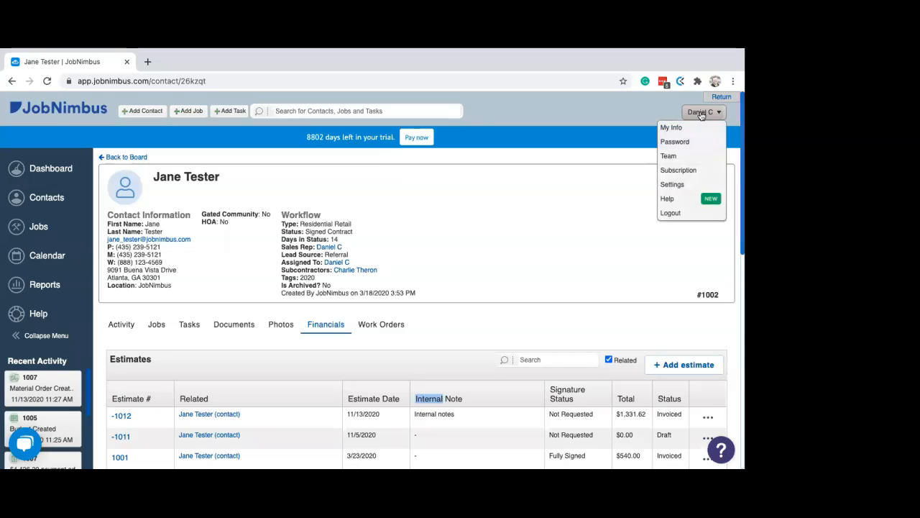
click(676, 184)
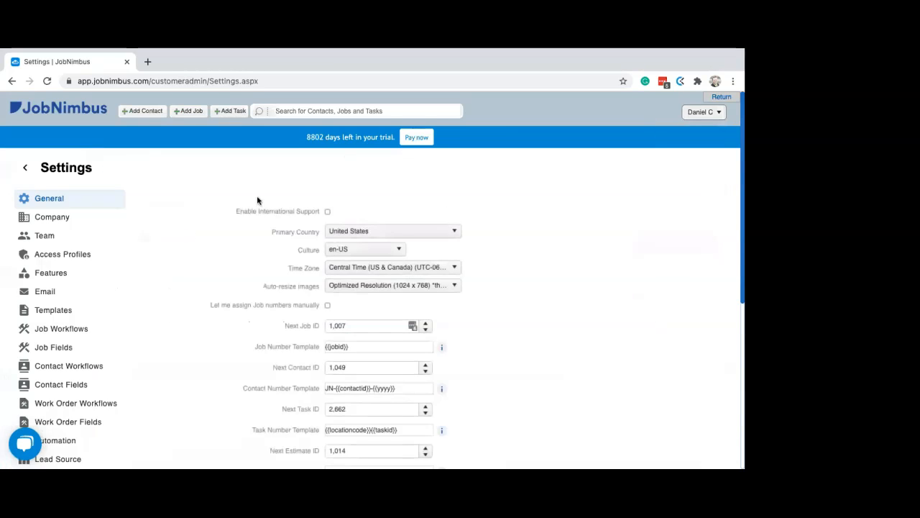
scroll(228, 242, down, 1)
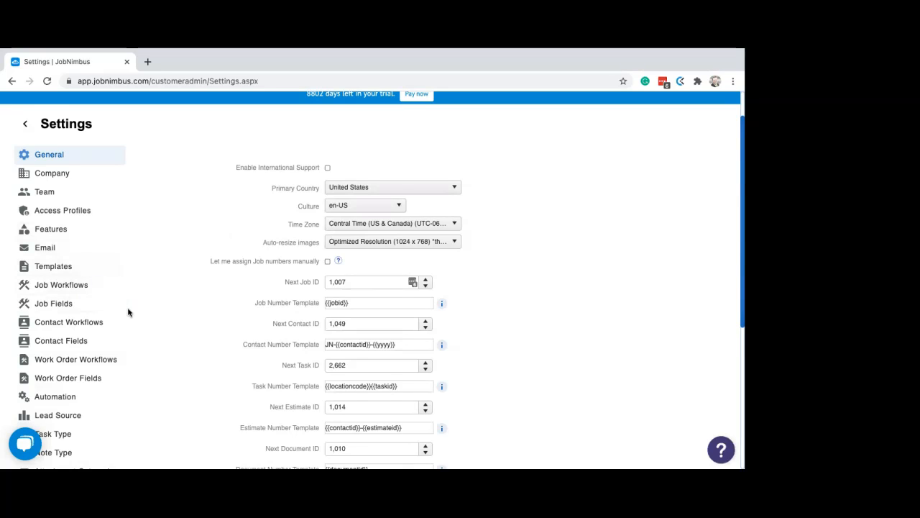
scroll(128, 312, down, 1)
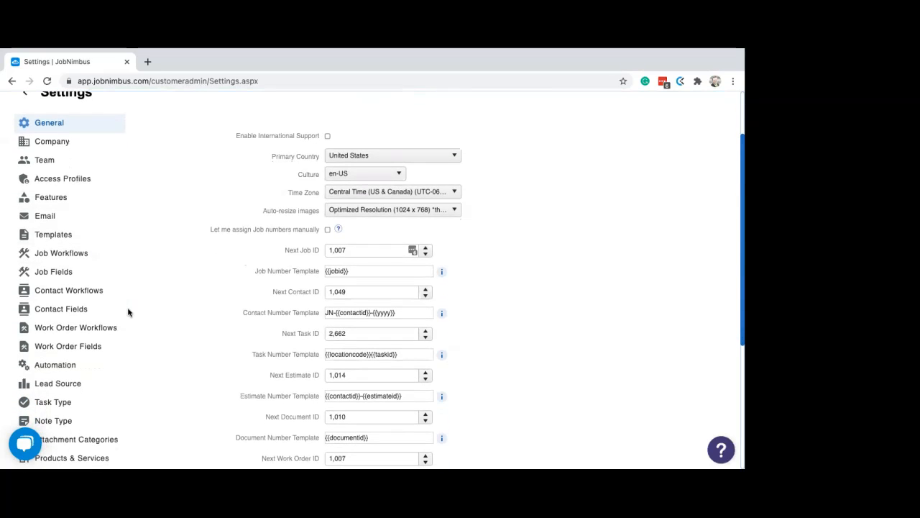
click(92, 296)
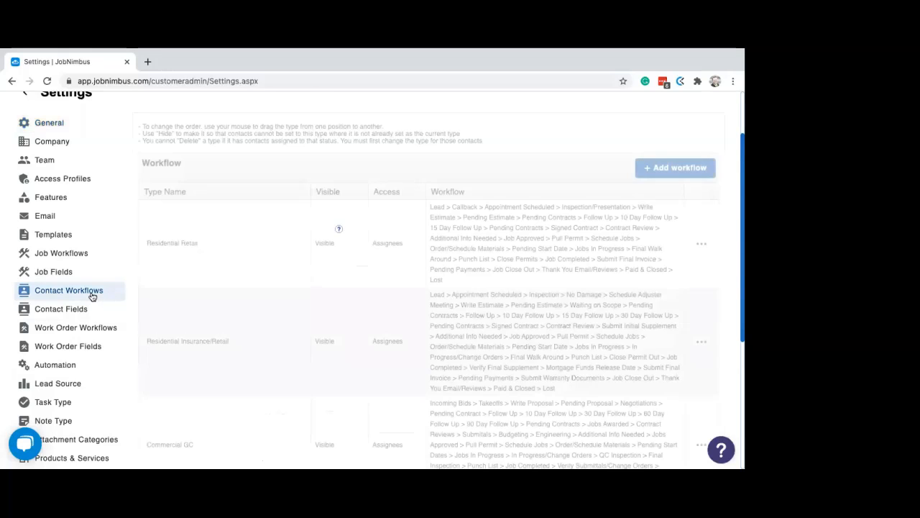
Examine the list of contact workflow types and the sequence of statuses defined for each one.
scroll(468, 380, down, 3)
scroll(467, 380, up, 2)
scroll(467, 378, down, 5)
scroll(467, 376, up, 3)
scroll(467, 376, down, 4)
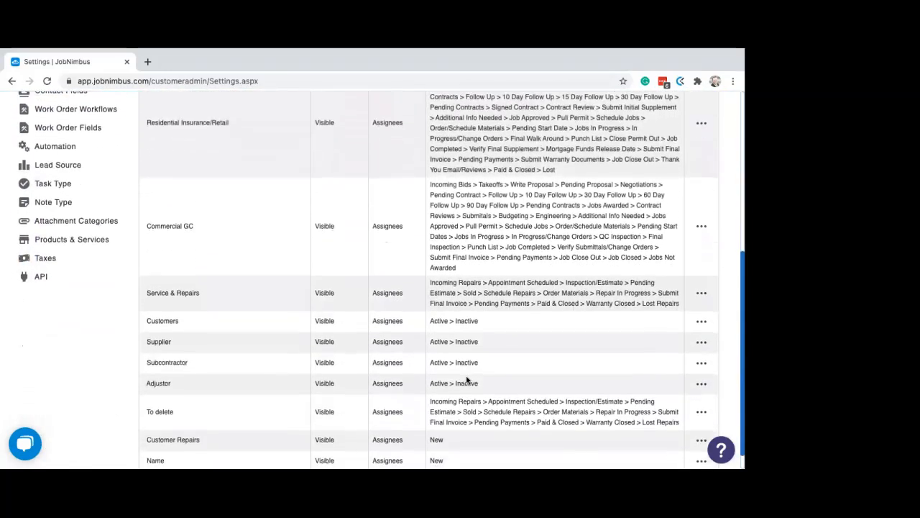
scroll(467, 376, up, 3)
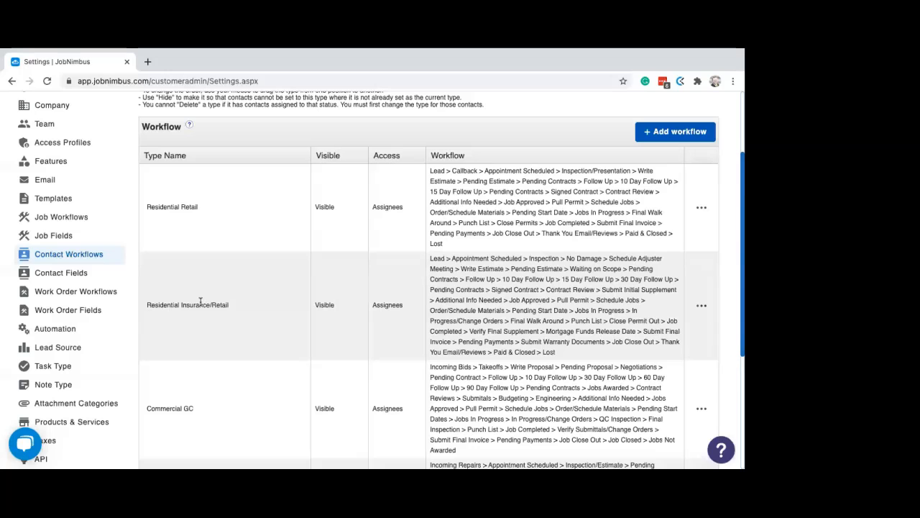
scroll(208, 403, down, 3)
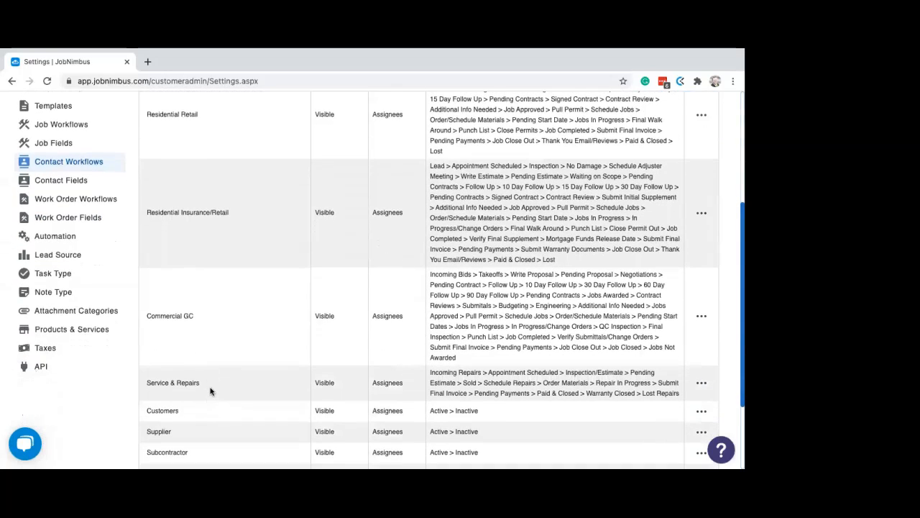
scroll(211, 391, up, 2)
scroll(210, 391, up, 1)
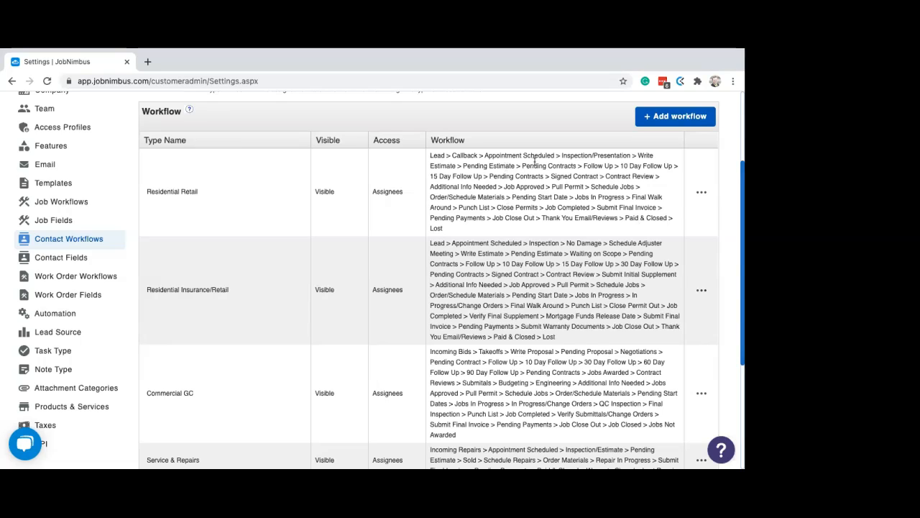
Open the Residential Retail workflow for editing and examine its statuses from Lead through Lost.
click(701, 194)
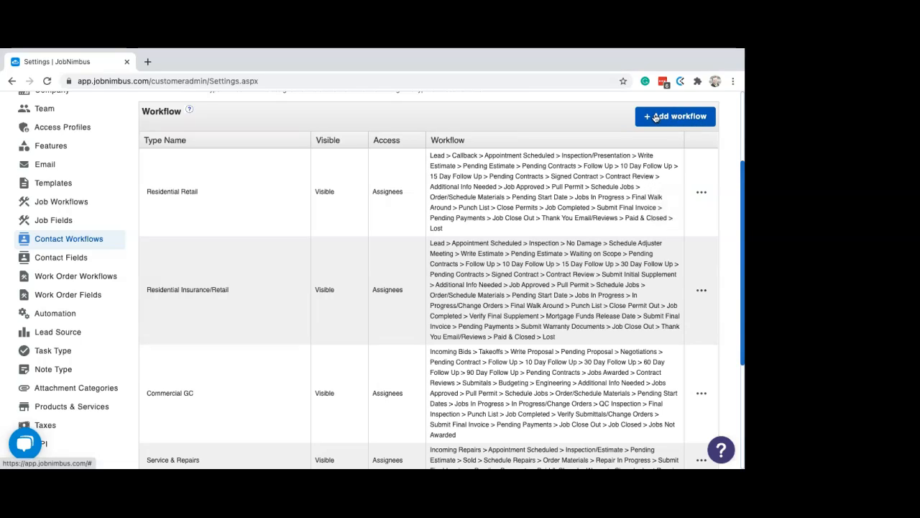
click(702, 193)
click(680, 192)
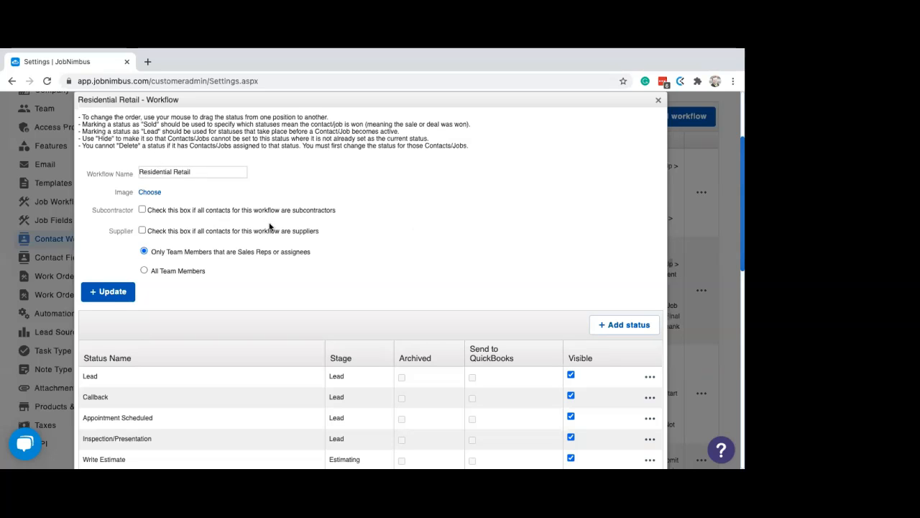
scroll(290, 291, down, 5)
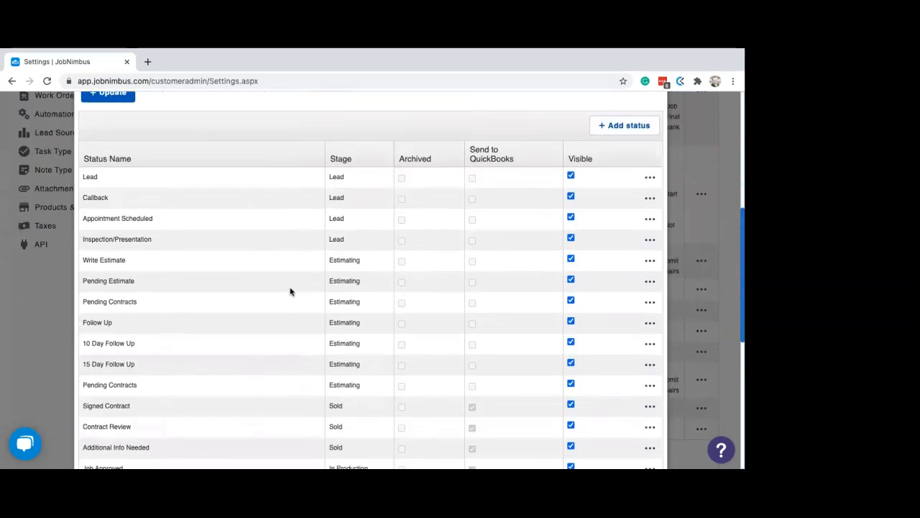
scroll(290, 291, down, 1)
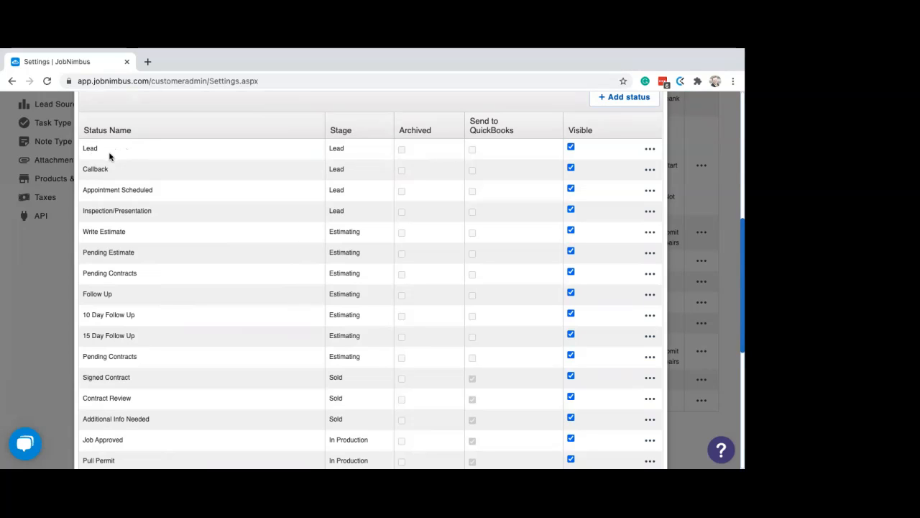
scroll(153, 187, down, 1)
scroll(154, 187, down, 3)
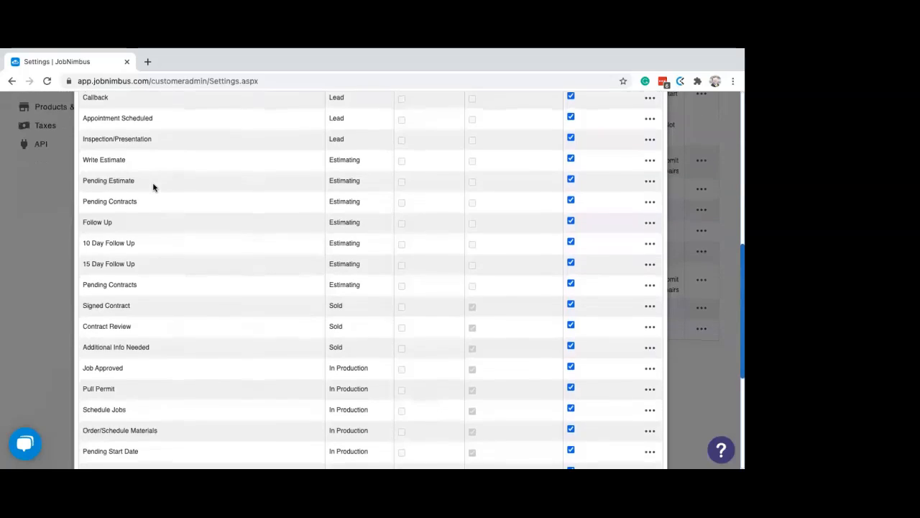
scroll(153, 187, down, 3)
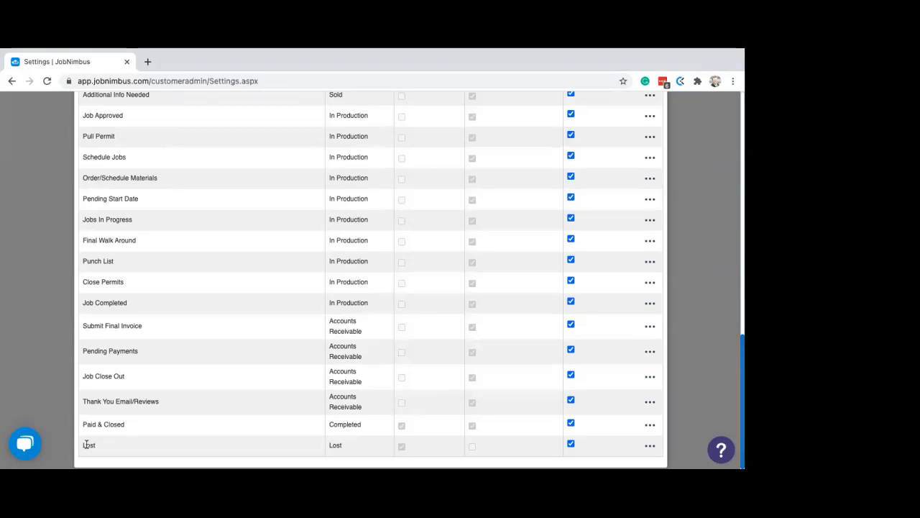
Examine which stage each Residential Retail status is assigned to, and close the workflow without changes.
scroll(179, 331, up, 10)
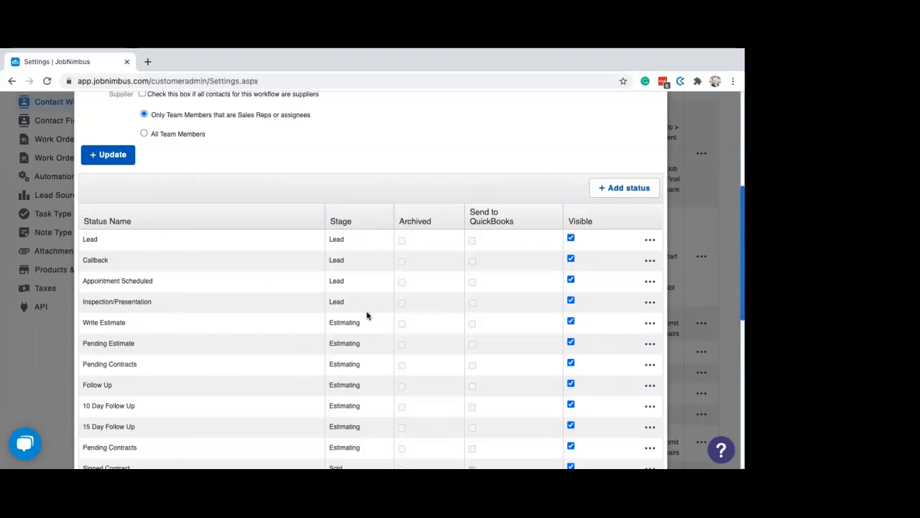
scroll(366, 315, down, 1)
scroll(367, 315, down, 3)
scroll(367, 315, up, 2)
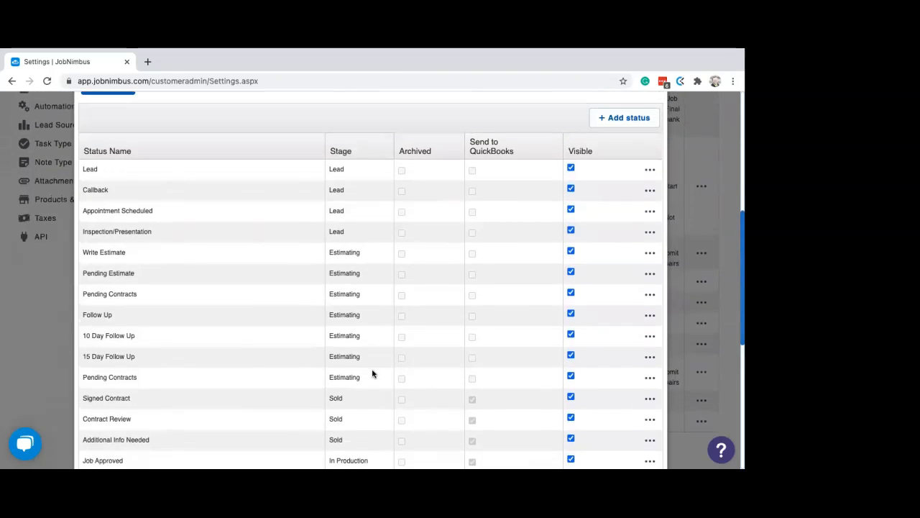
scroll(355, 349, down, 3)
scroll(344, 330, down, 7)
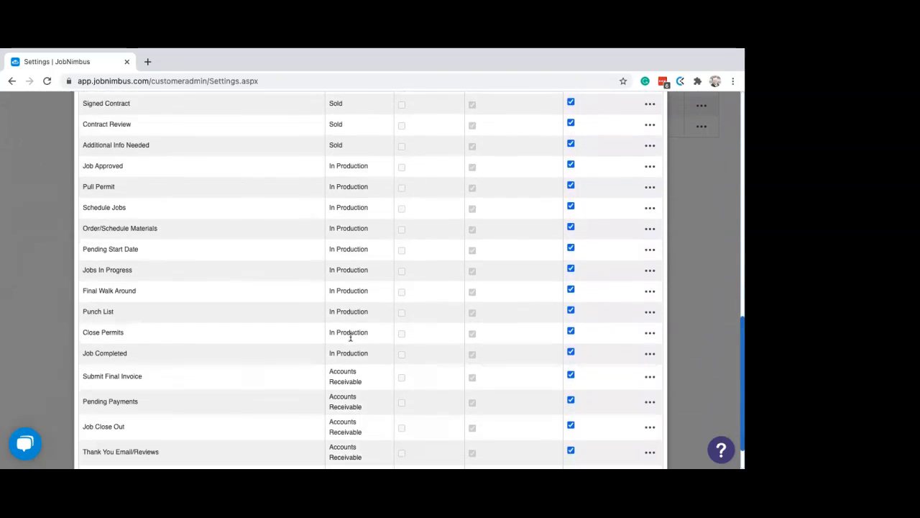
scroll(351, 338, up, 6)
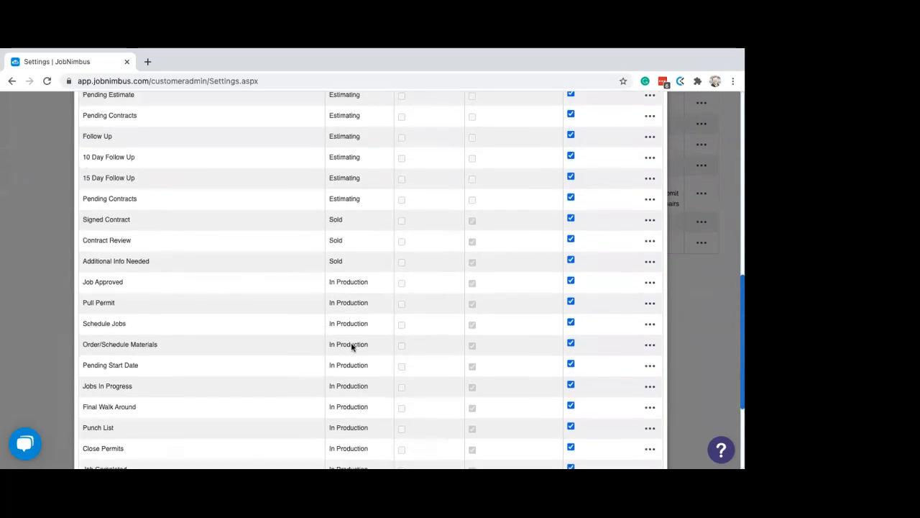
scroll(351, 348, up, 3)
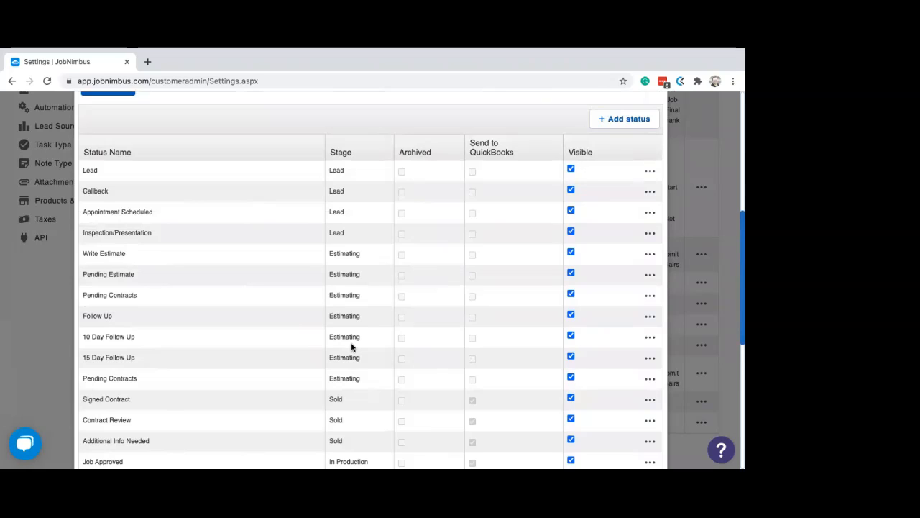
scroll(351, 347, up, 8)
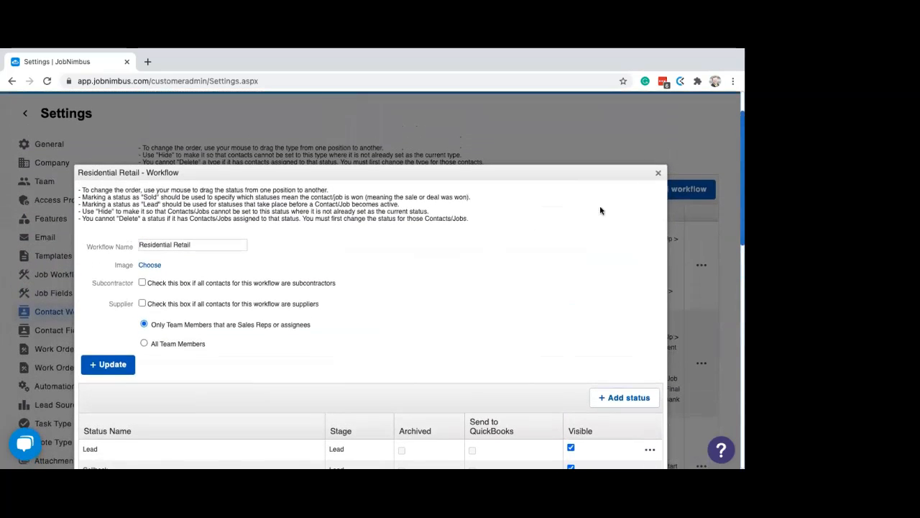
click(658, 175)
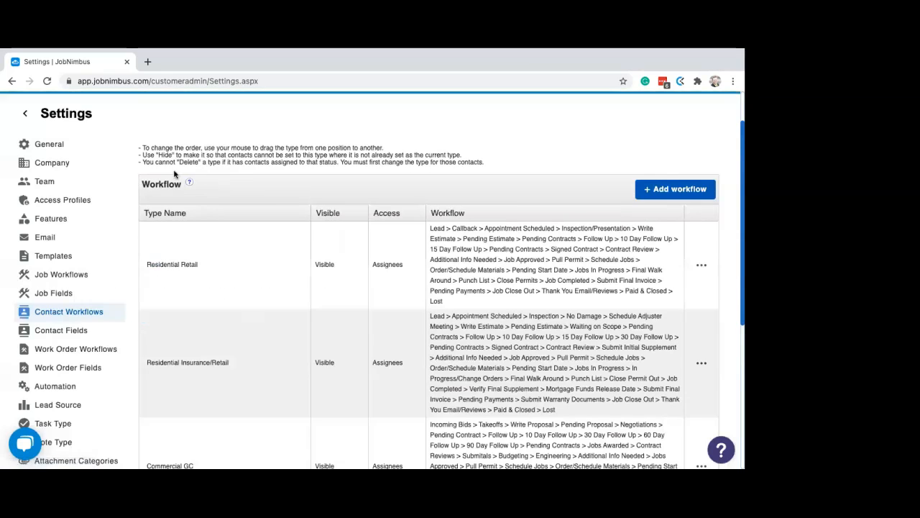
Leave the settings for the contacts boards and open the Retail - Sales board for editing.
scroll(131, 200, up, 2)
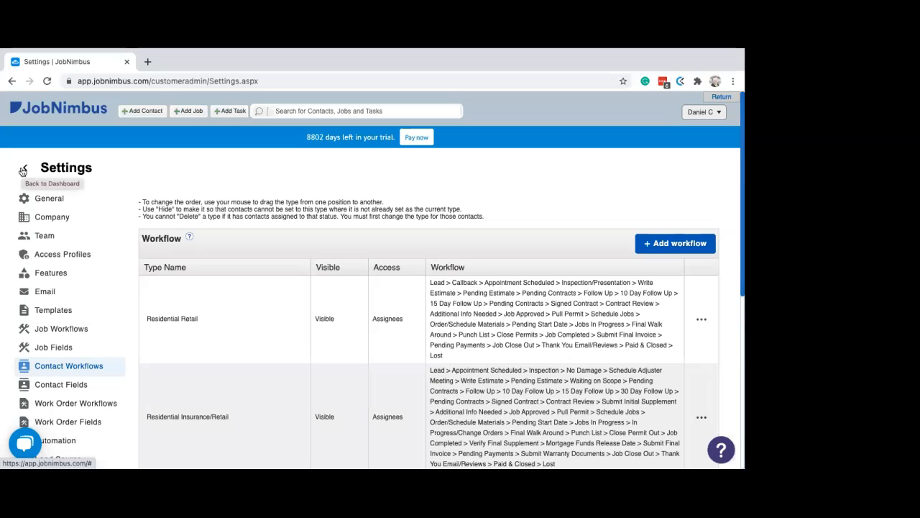
click(22, 170)
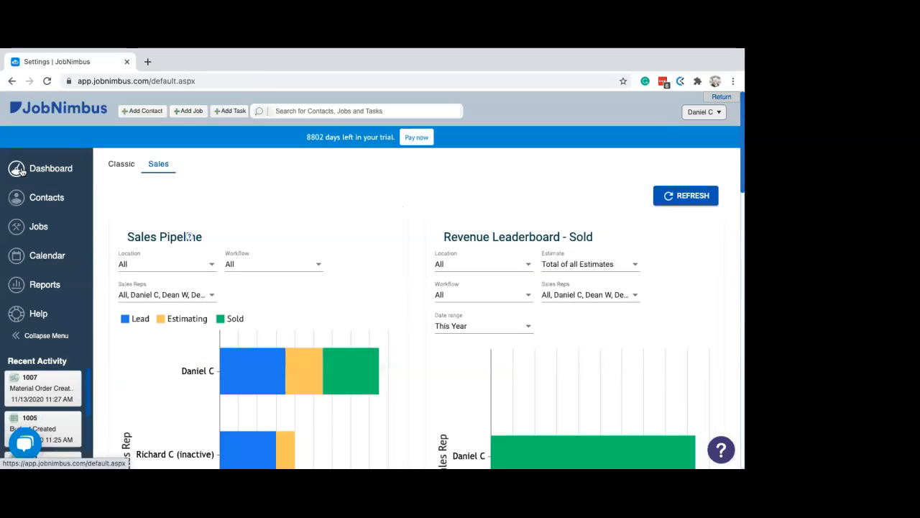
click(53, 200)
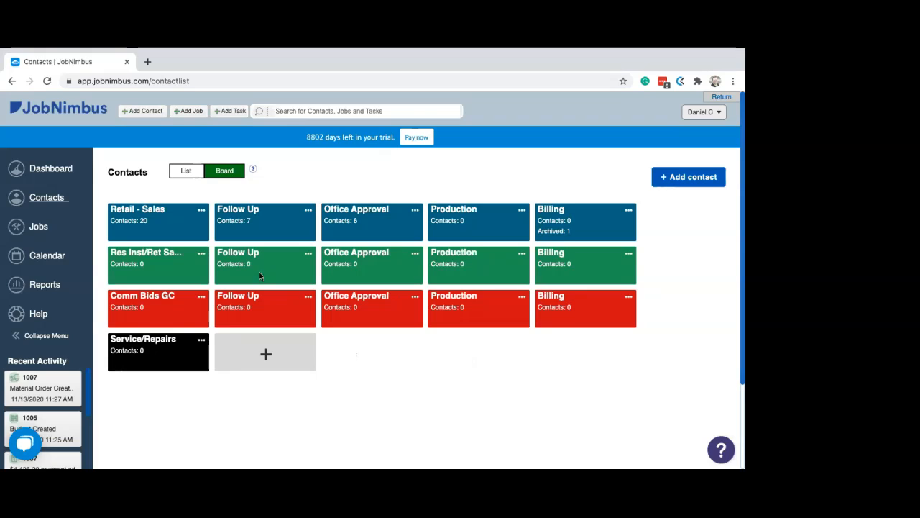
click(201, 210)
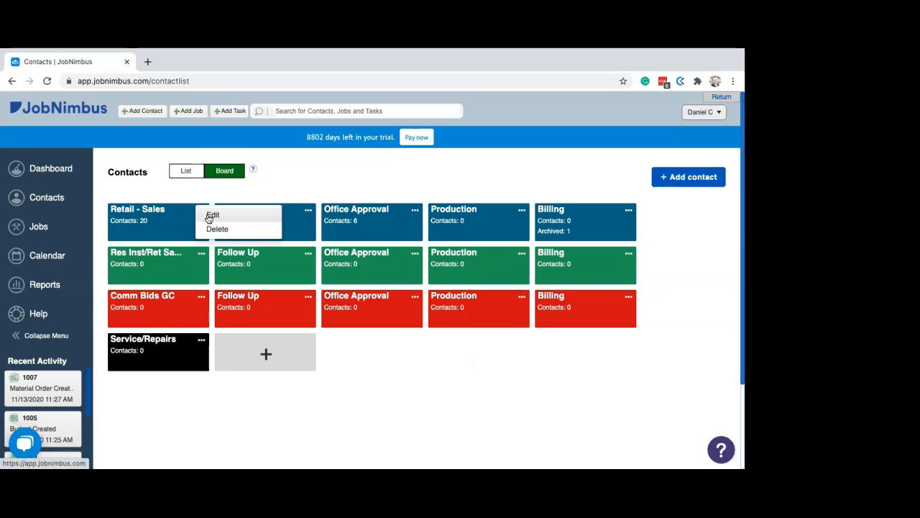
click(256, 275)
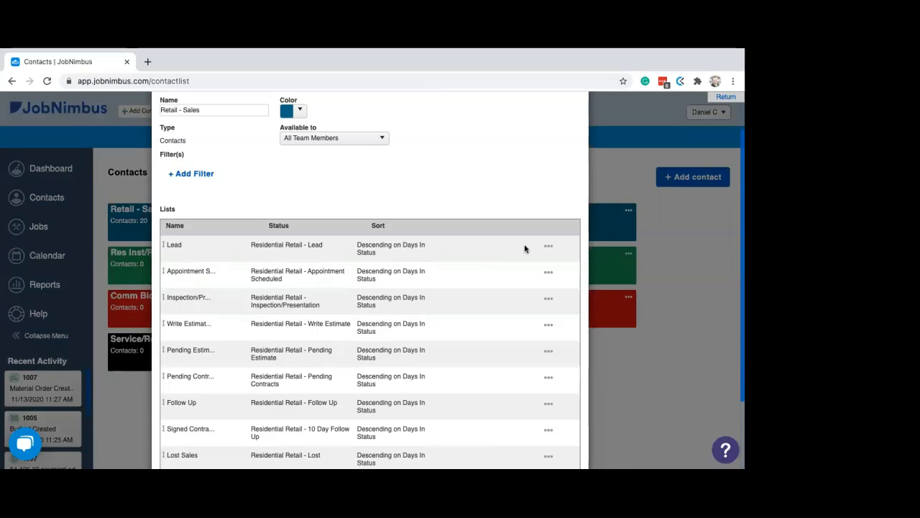
Inspect the Lead list's name, status and sort options on the Retail - Sales board, and cancel without changing them.
click(548, 246)
click(562, 263)
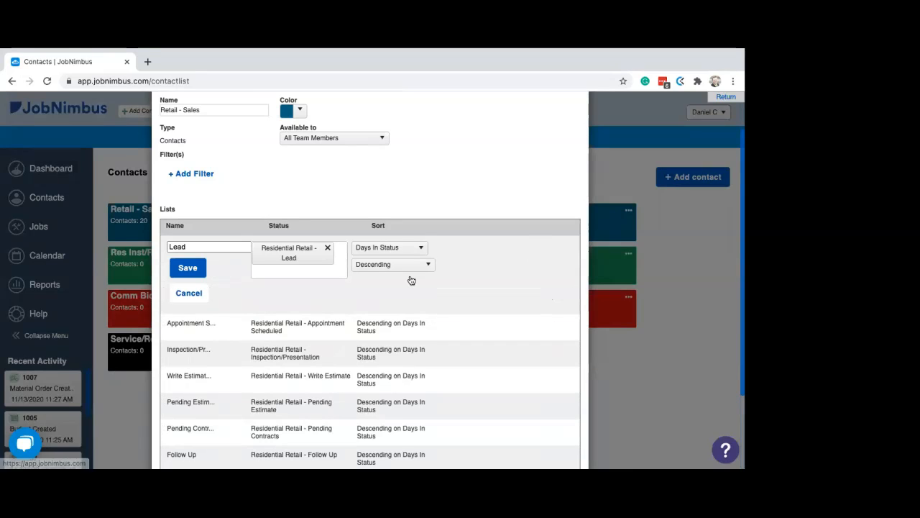
scroll(431, 288, down, 1)
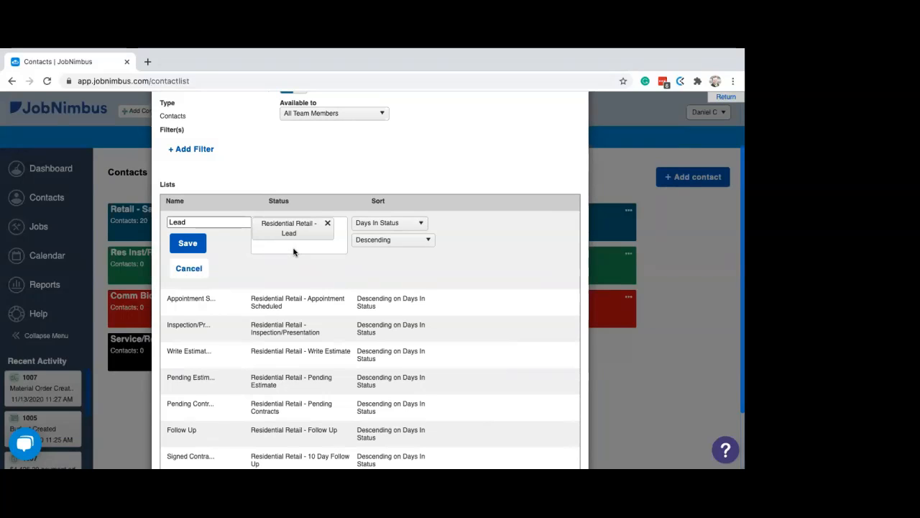
click(197, 268)
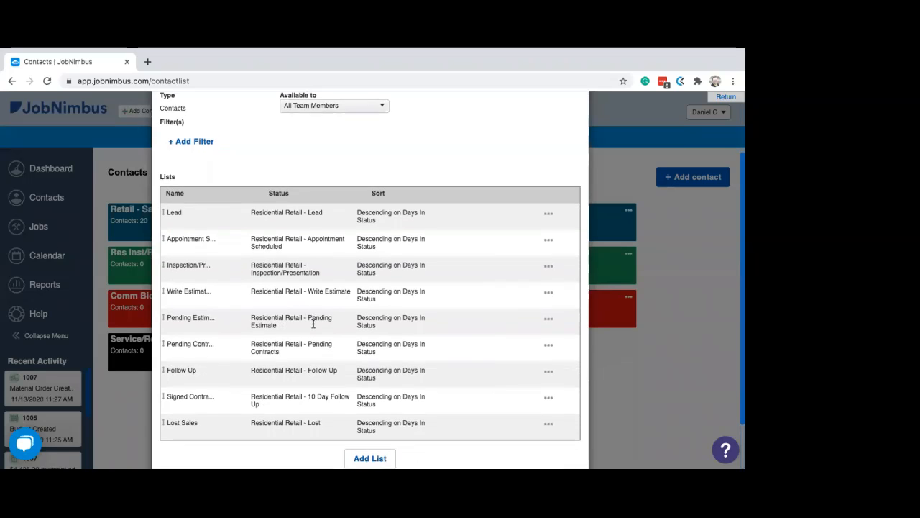
Review the Retail - Sales board's name, availability and all its lists with their assigned statuses and sort orders.
scroll(313, 325, down, 2)
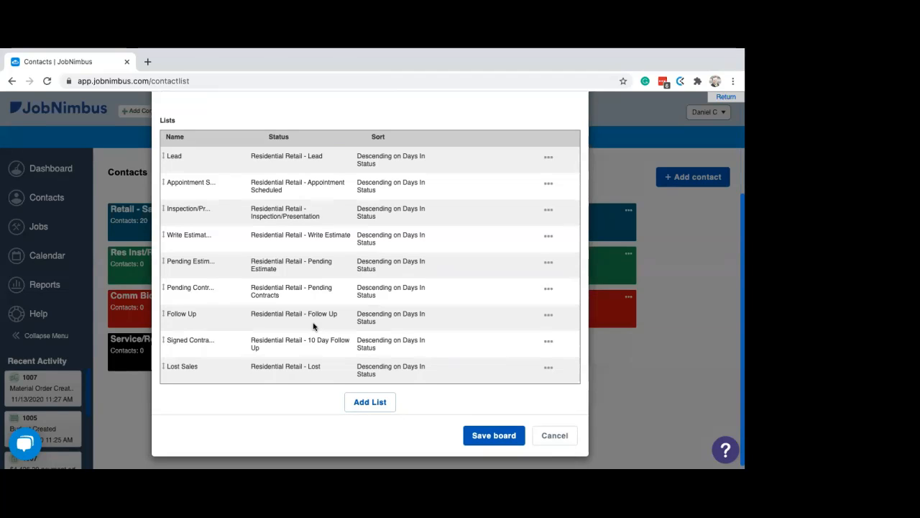
scroll(312, 324, up, 3)
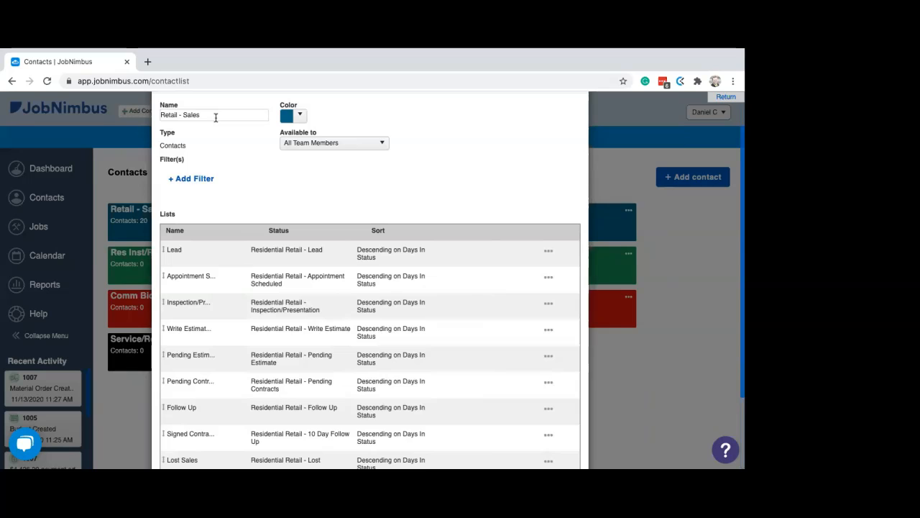
scroll(256, 191, down, 3)
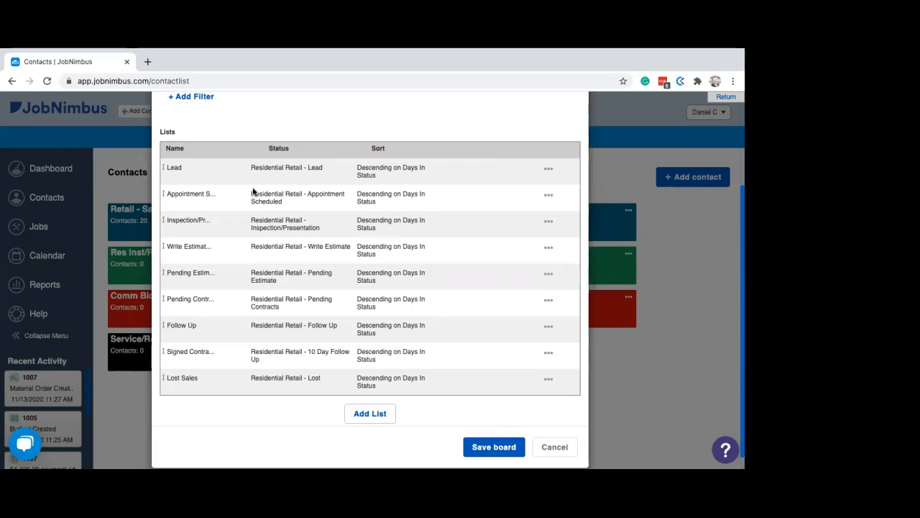
scroll(255, 195, up, 3)
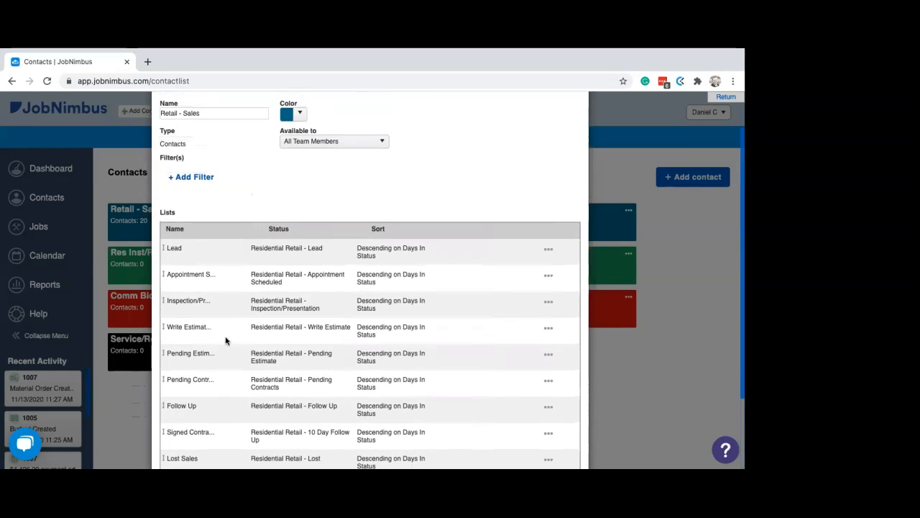
scroll(249, 309, down, 3)
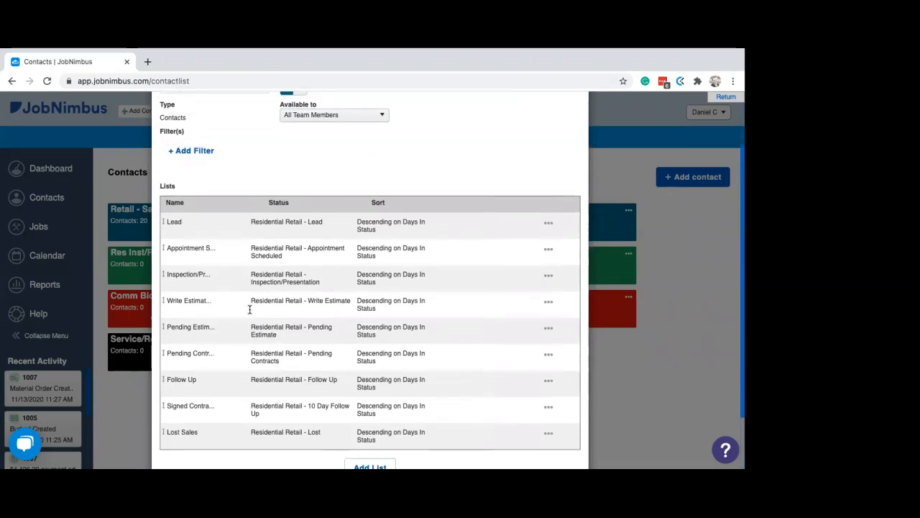
Cancel editing the Retail - Sales board and inspect the blue Office Approval board's lists and statuses, closing it without changes.
click(556, 432)
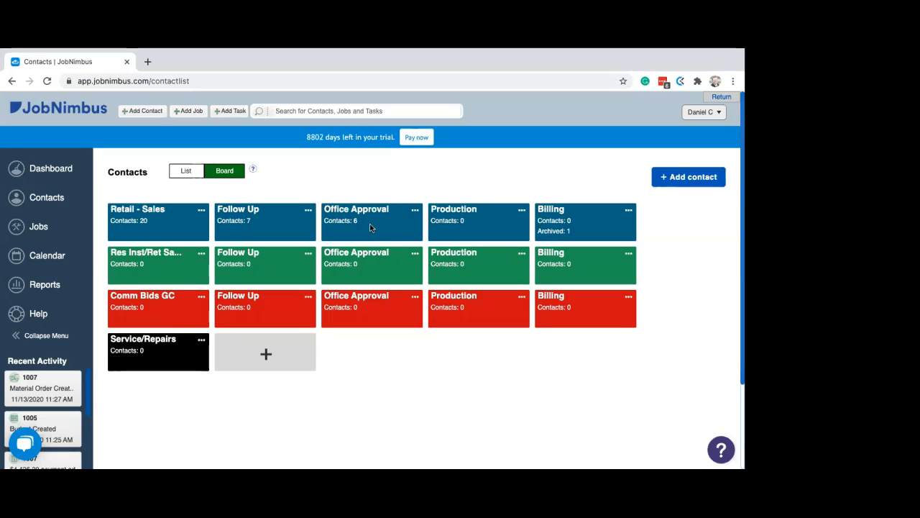
click(414, 212)
click(424, 215)
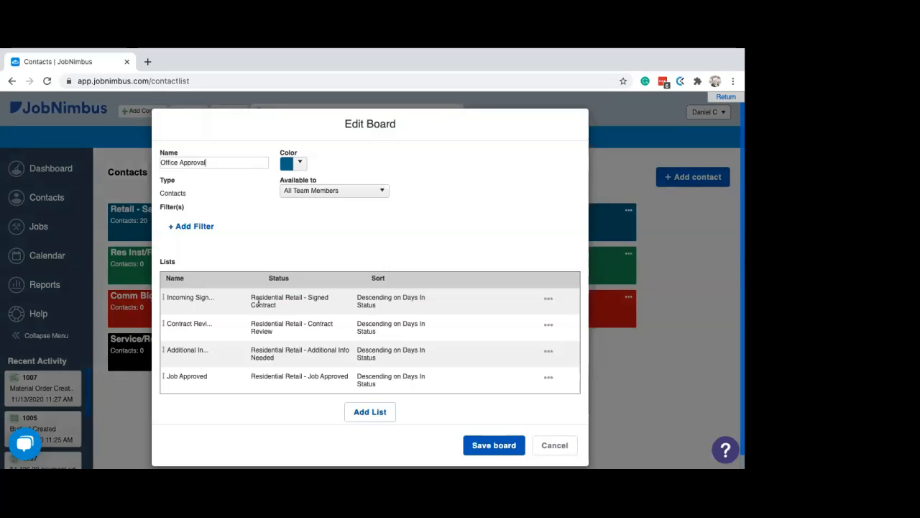
click(548, 445)
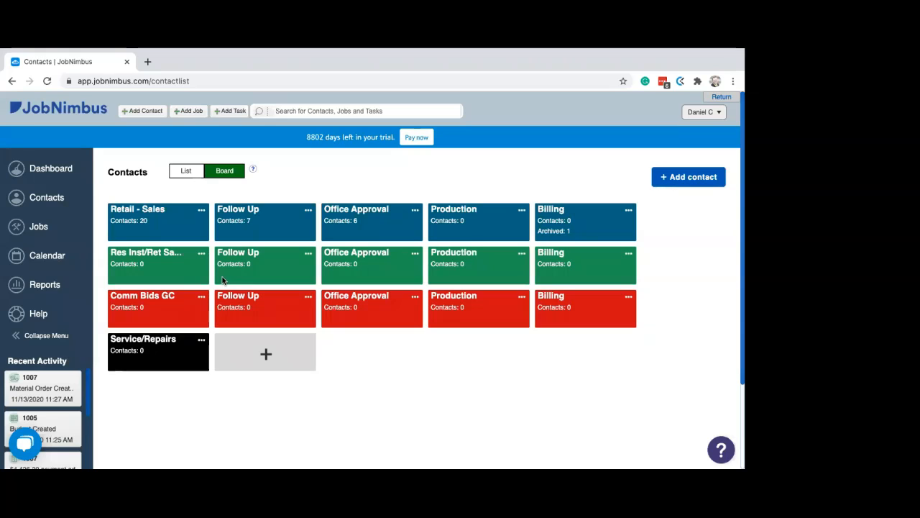
Open the Retail - Sales board, examine how its contacts are distributed across the lists, and return to the boards overview.
click(168, 220)
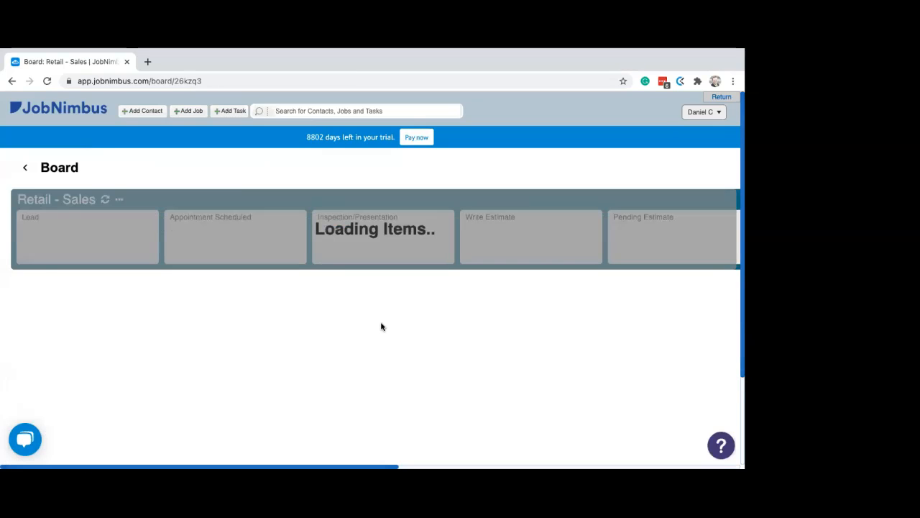
scroll(308, 329, down, 1)
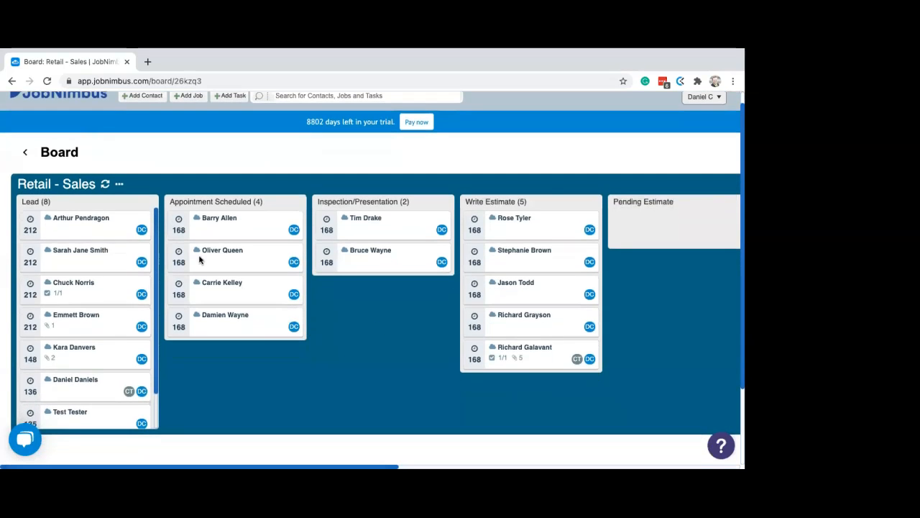
mouse_move(177, 252)
scroll(119, 241, down, 1)
scroll(119, 243, up, 1)
scroll(114, 264, down, 1)
scroll(114, 265, up, 1)
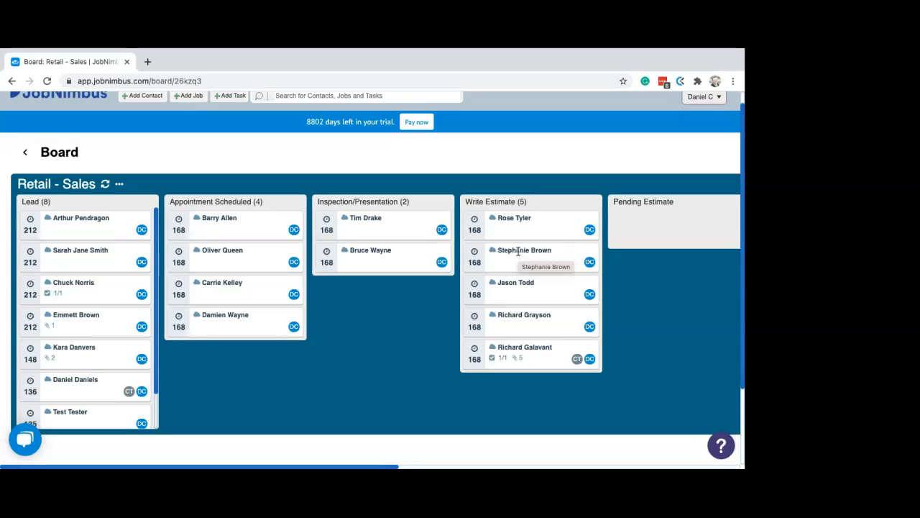
click(26, 155)
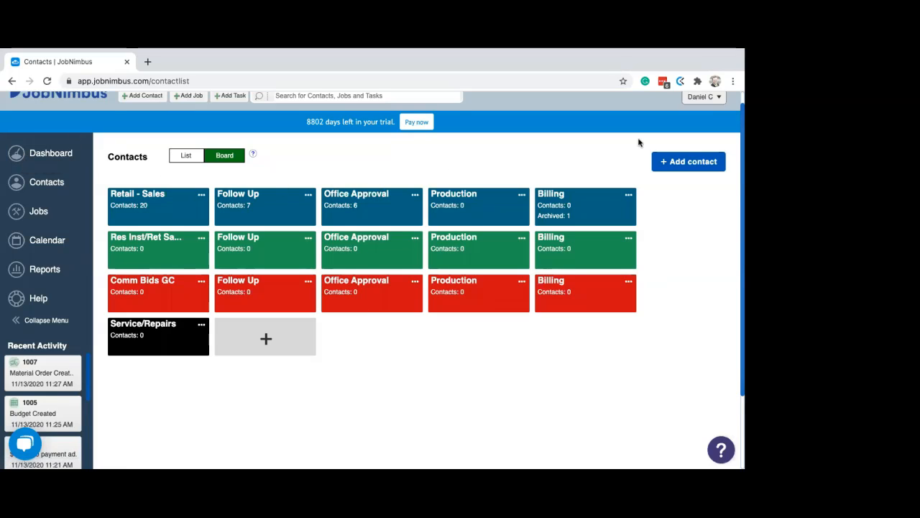
Open the account settings and check the Jobs option among the JobNimbus features.
scroll(640, 143, up, 1)
click(703, 113)
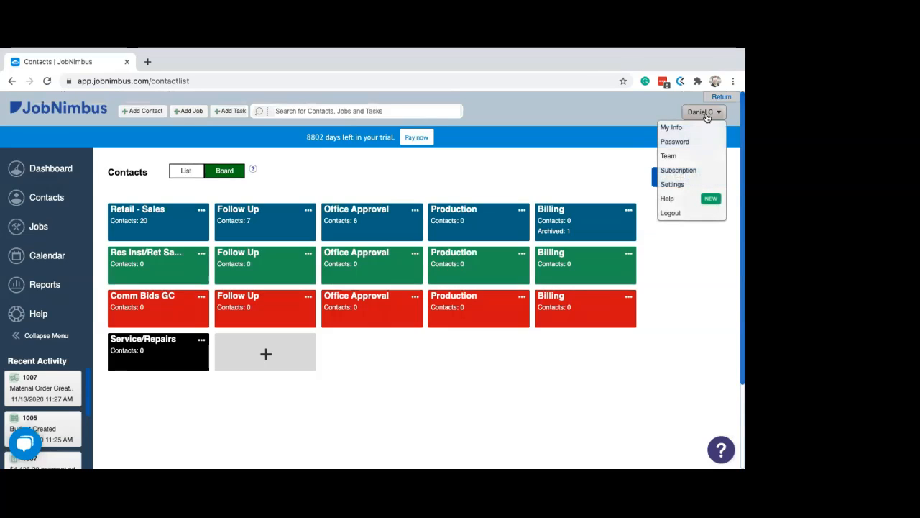
click(677, 185)
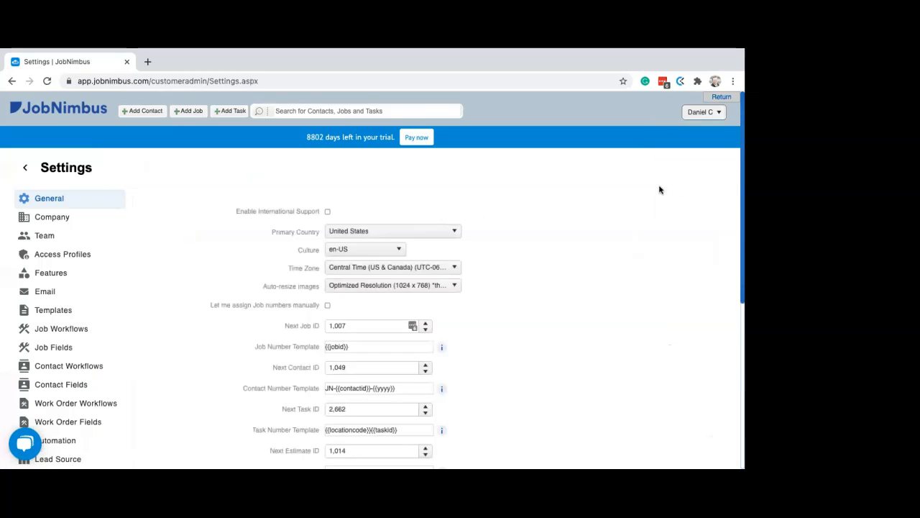
scroll(312, 213, down, 1)
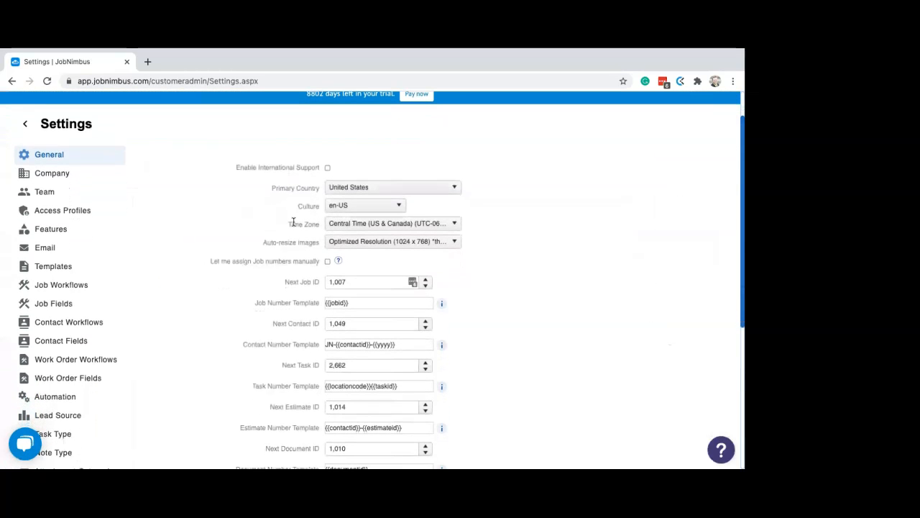
click(51, 230)
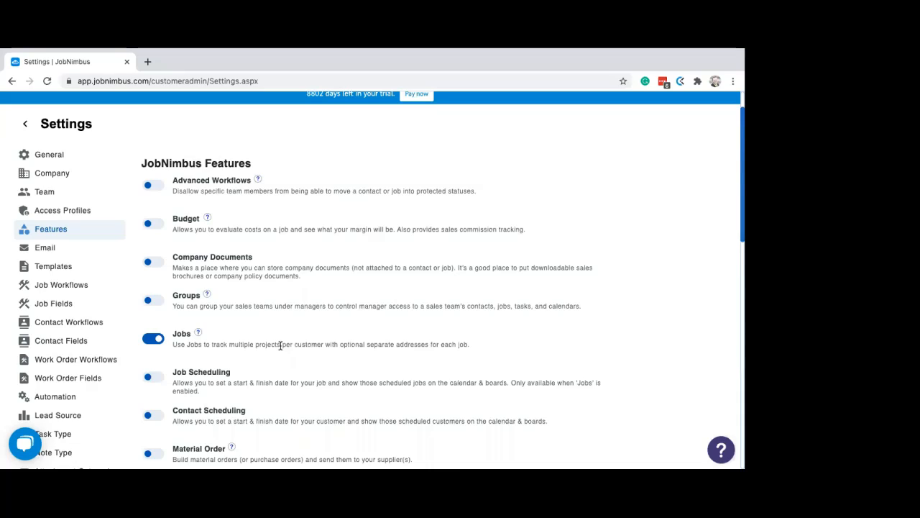
Compare the types and status sequences of the job workflows with those of the contact workflows.
click(61, 285)
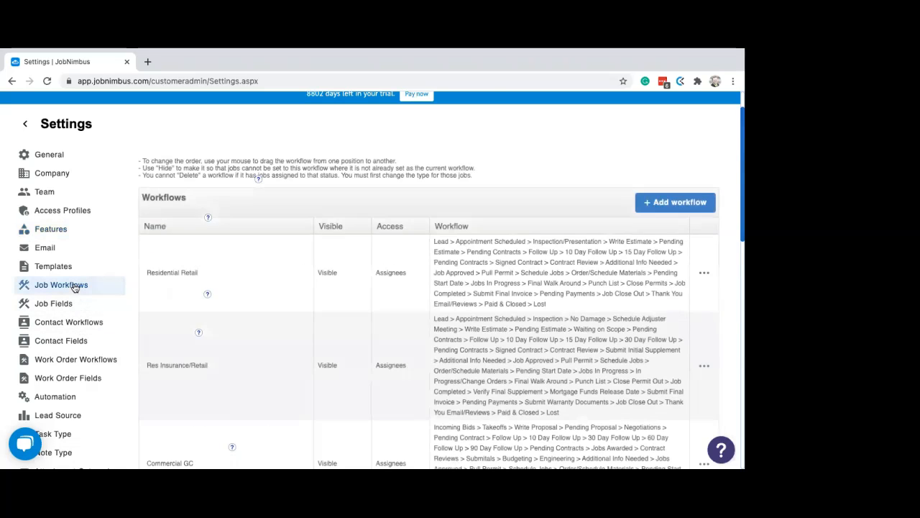
scroll(269, 259, down, 3)
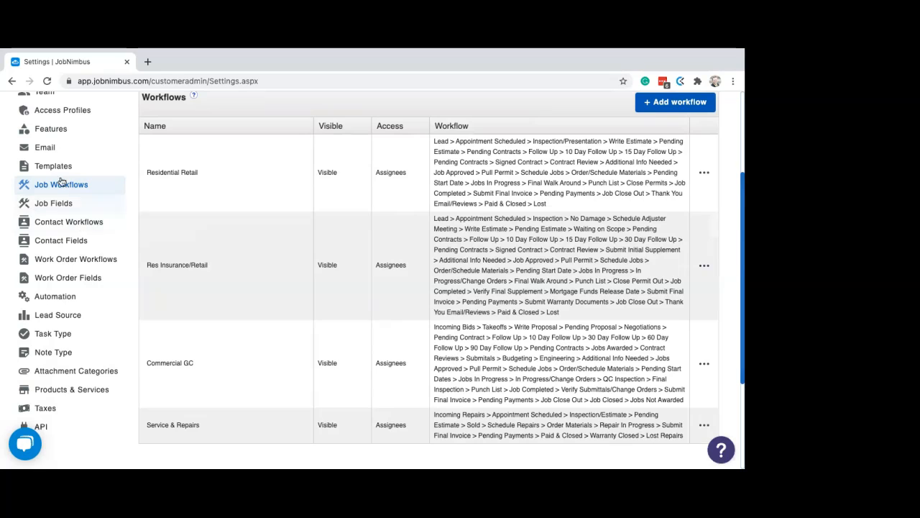
click(89, 225)
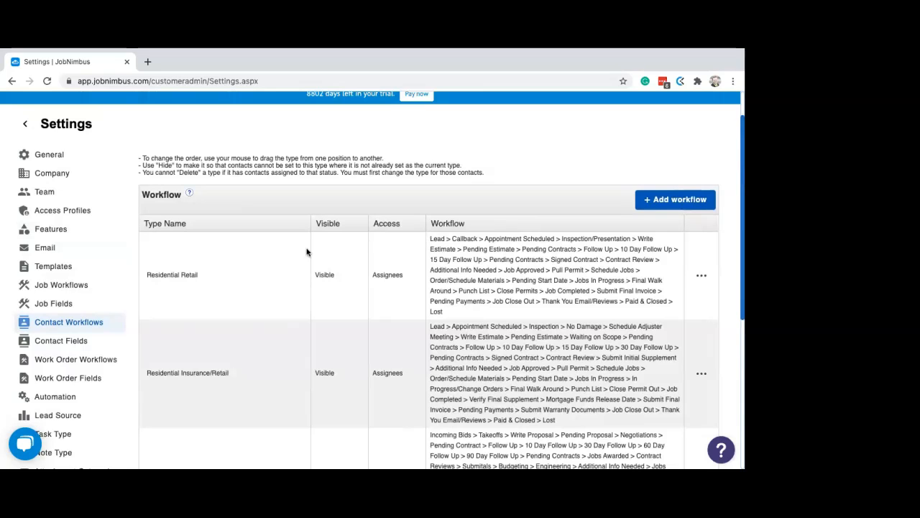
scroll(302, 288, down, 3)
scroll(302, 286, down, 2)
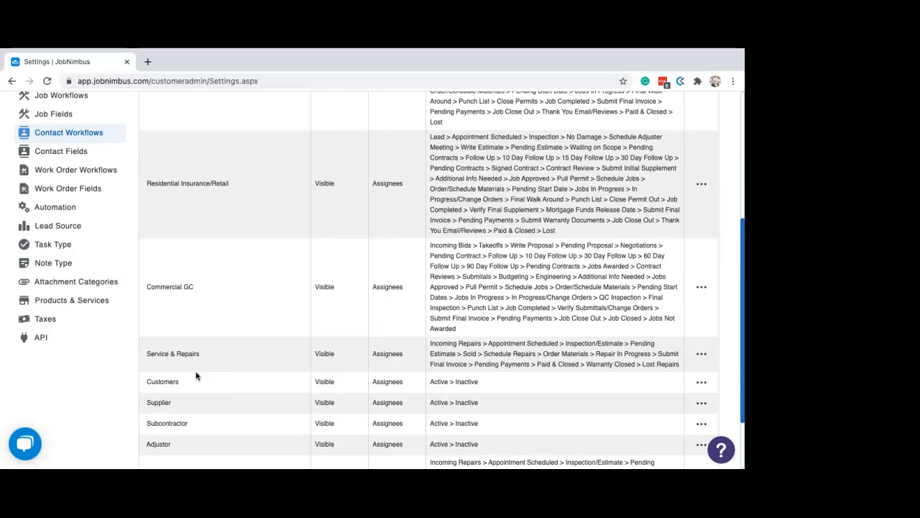
scroll(63, 207, up, 3)
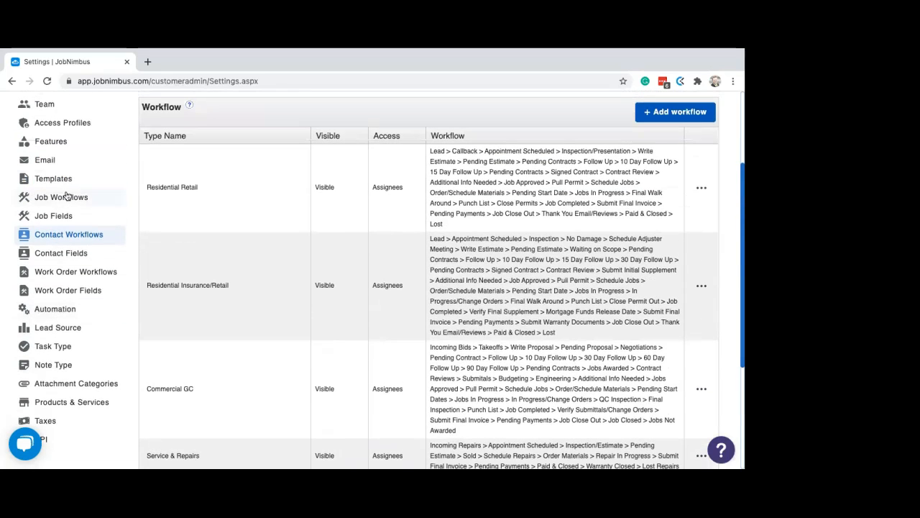
scroll(91, 210, up, 4)
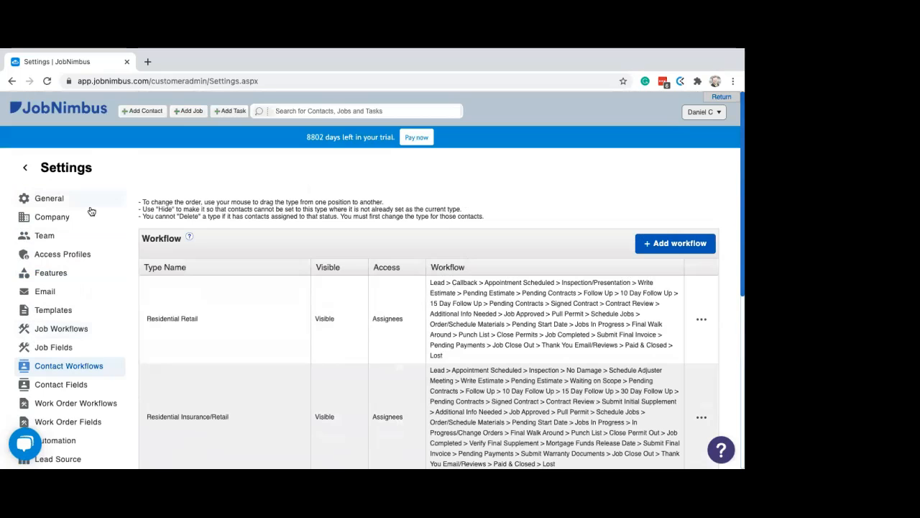
Search for the test contact by first name and open the Residential Retail contact record with the Signed Contract status.
click(310, 111)
text(jane)
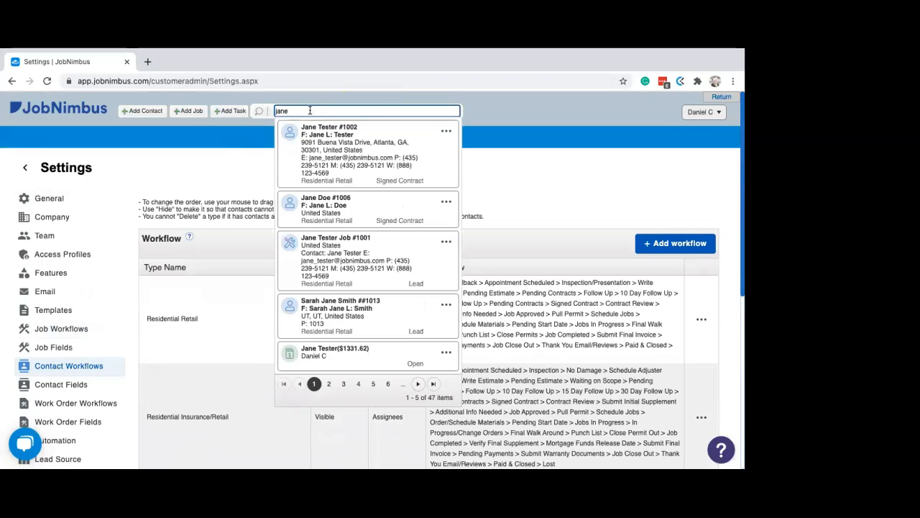
click(378, 148)
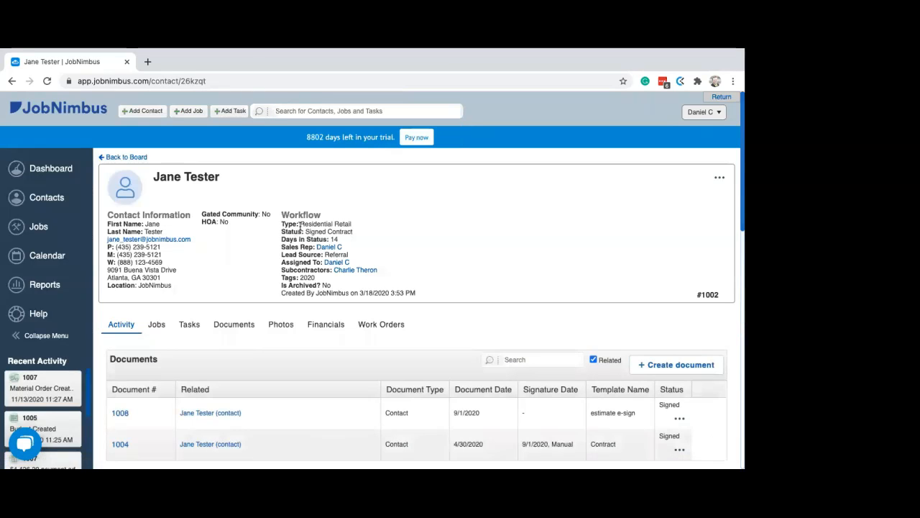
View the contact's jobs, inspect the fields of a new job form, and close it without saving.
click(157, 326)
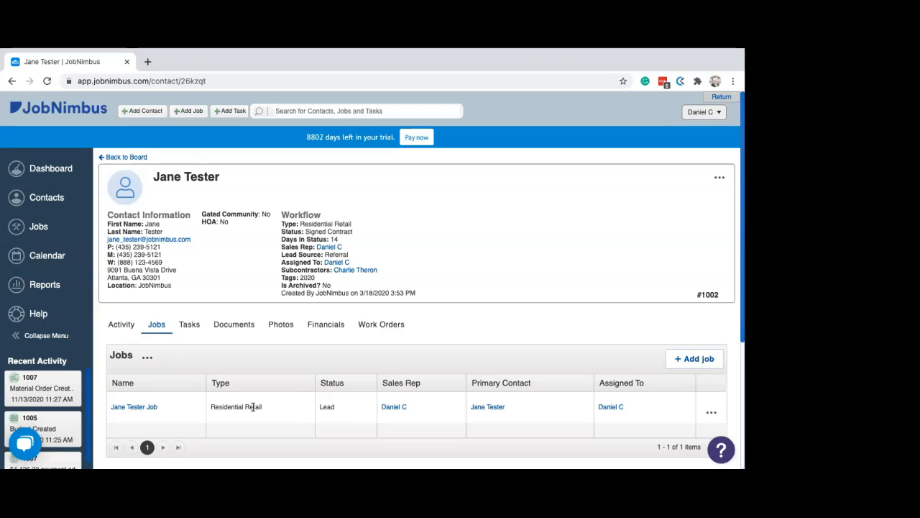
click(694, 358)
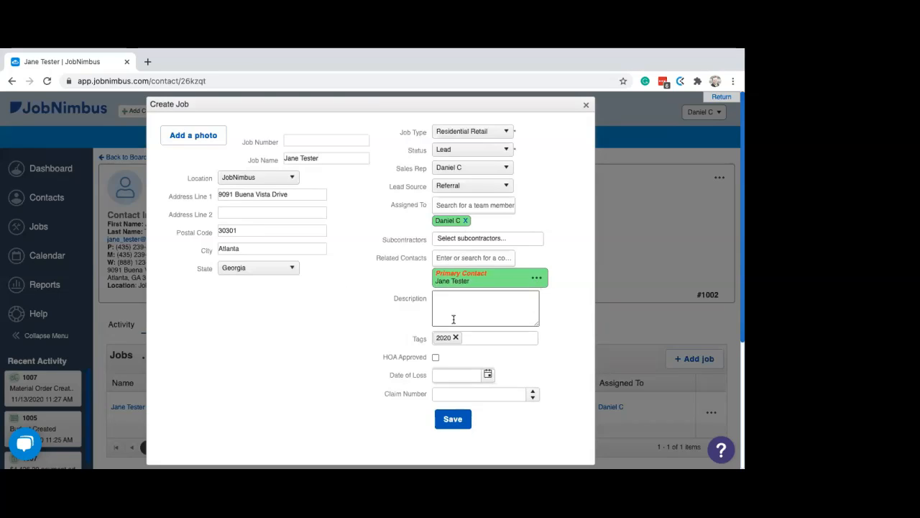
click(586, 105)
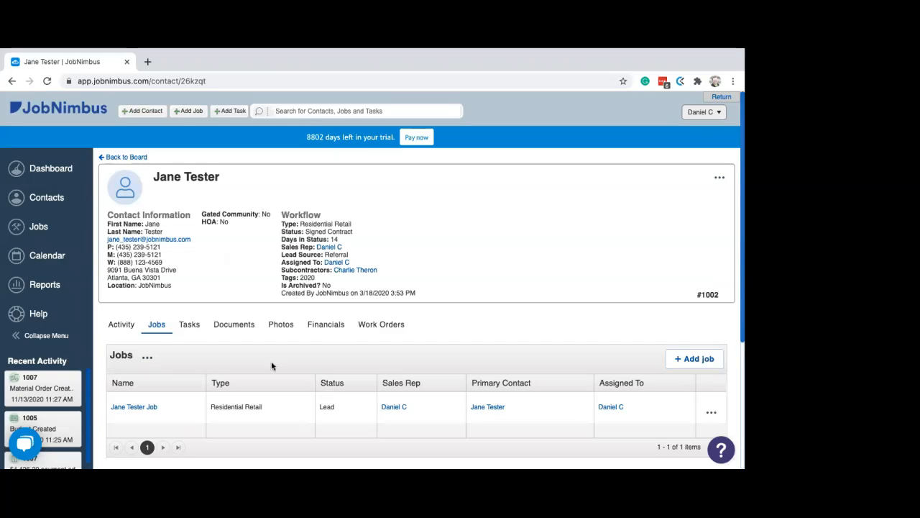
Return to the account settings and review the feature list, including the Work Order and Work Order Scheduling options.
click(705, 112)
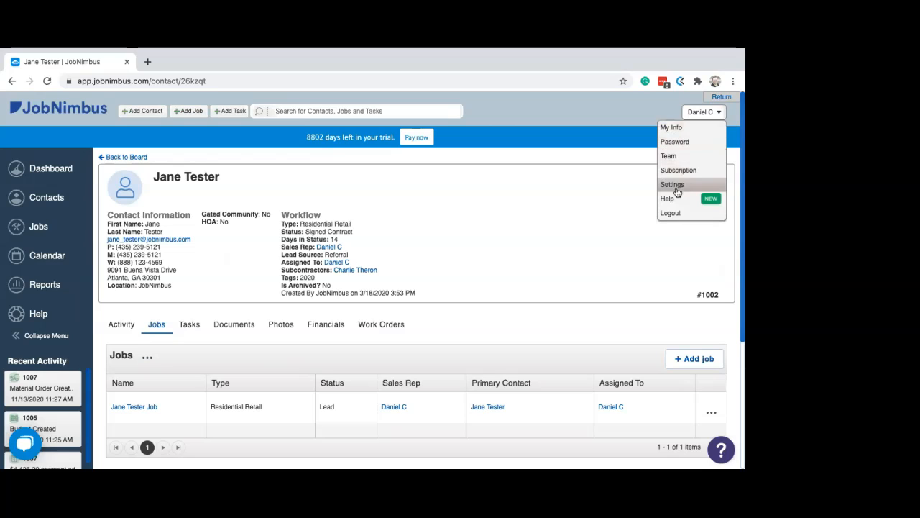
click(677, 185)
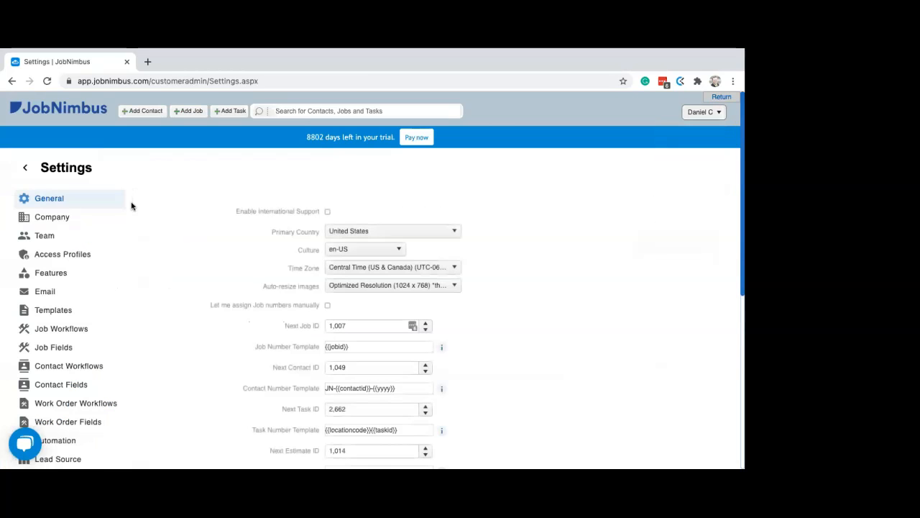
scroll(60, 271, down, 1)
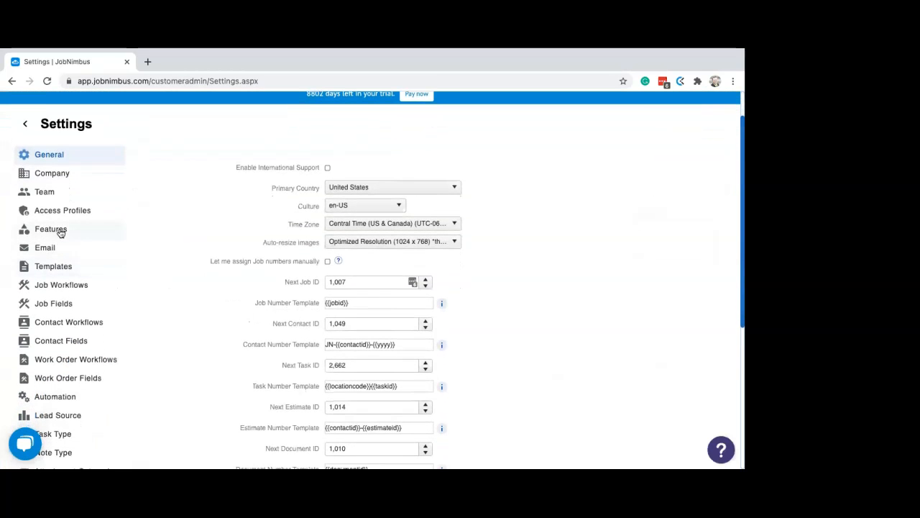
click(73, 233)
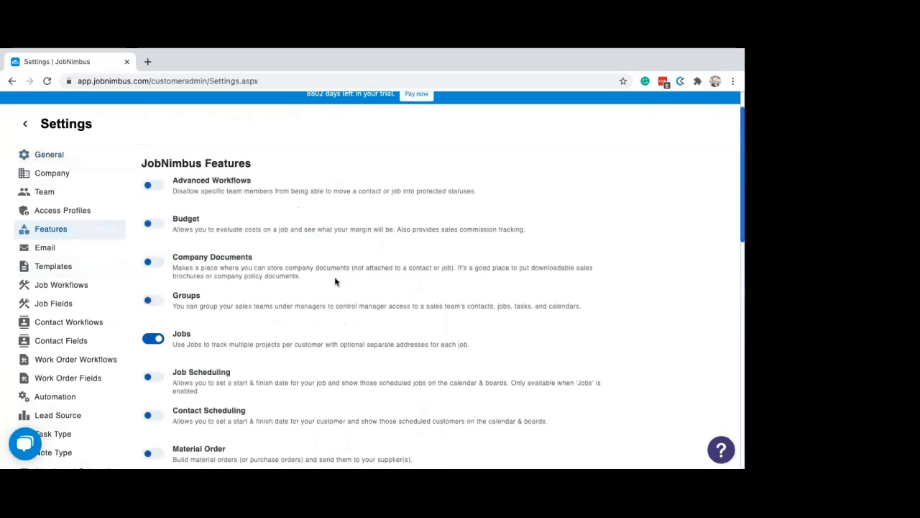
scroll(335, 281, down, 4)
scroll(335, 281, down, 1)
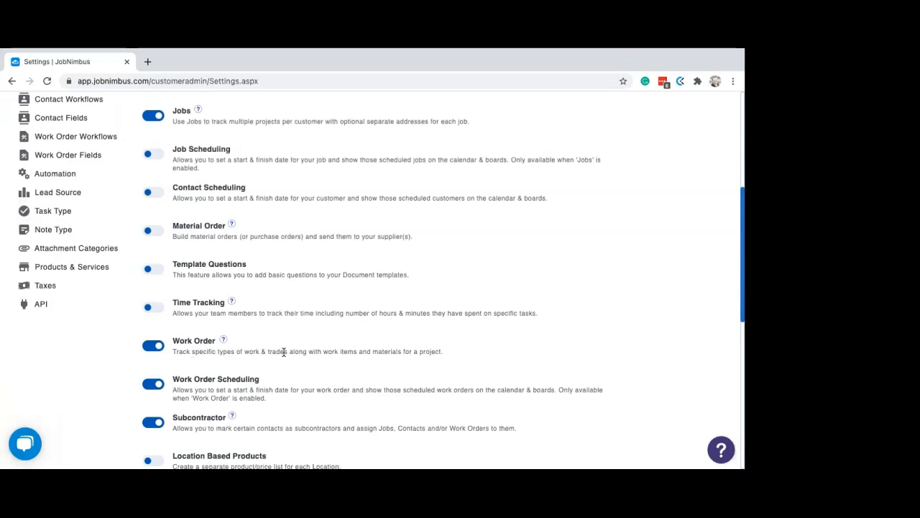
scroll(268, 356, up, 4)
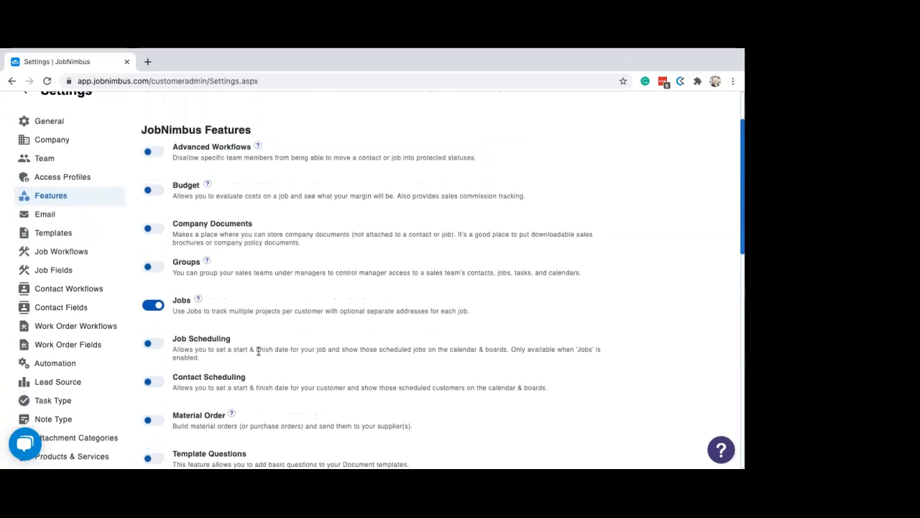
Review the work order workflows, inspect the options for adding a workflow, and close the form without adding one.
click(69, 328)
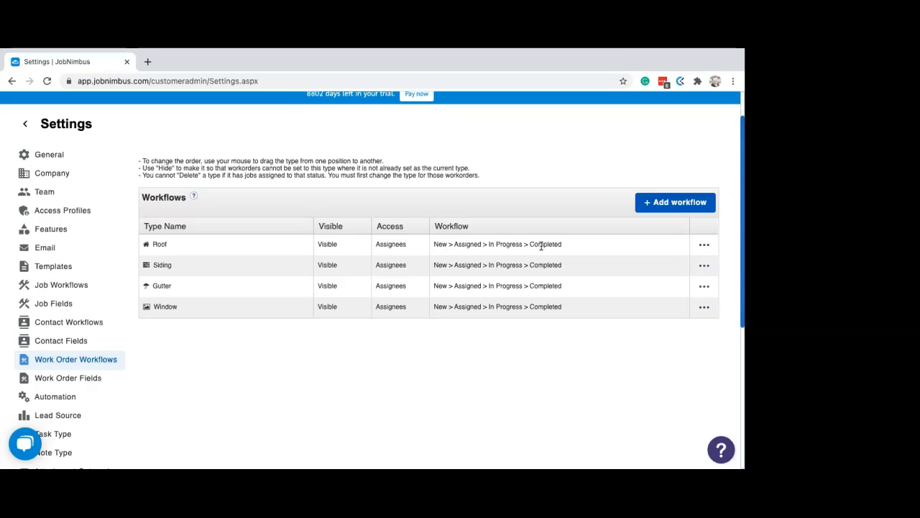
click(683, 203)
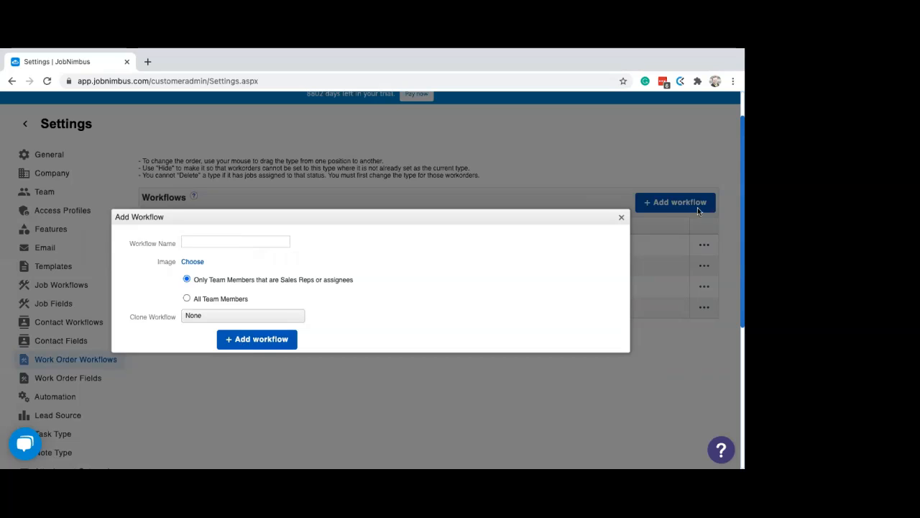
click(622, 218)
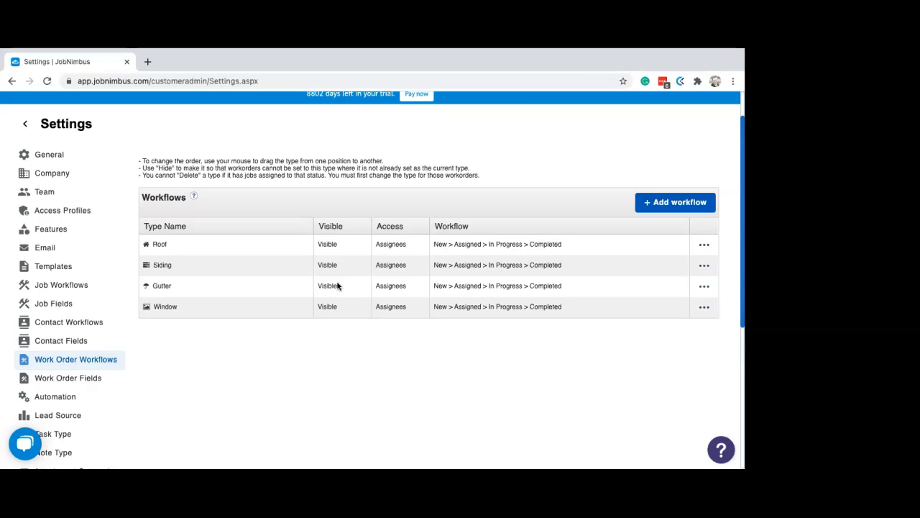
Search for the test contact by full name, open the contact record, and view its work orders.
scroll(360, 273, up, 2)
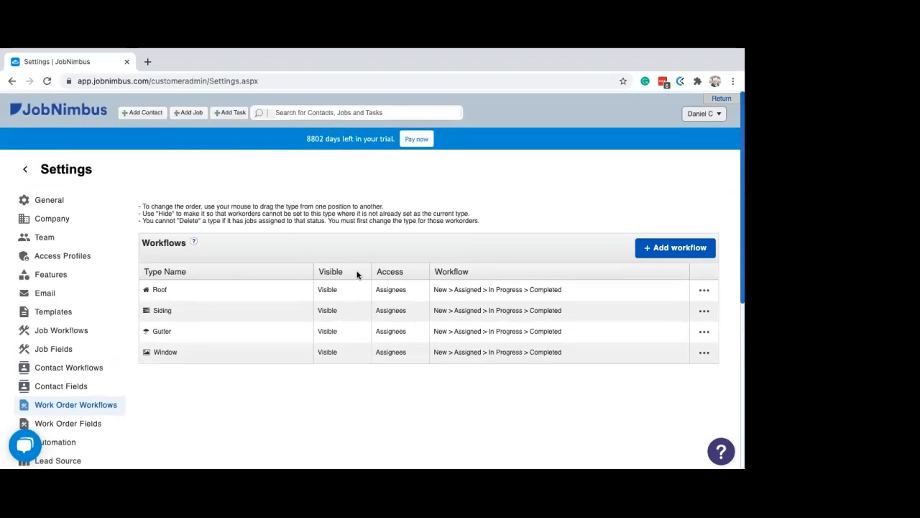
click(302, 111)
text(jane tester)
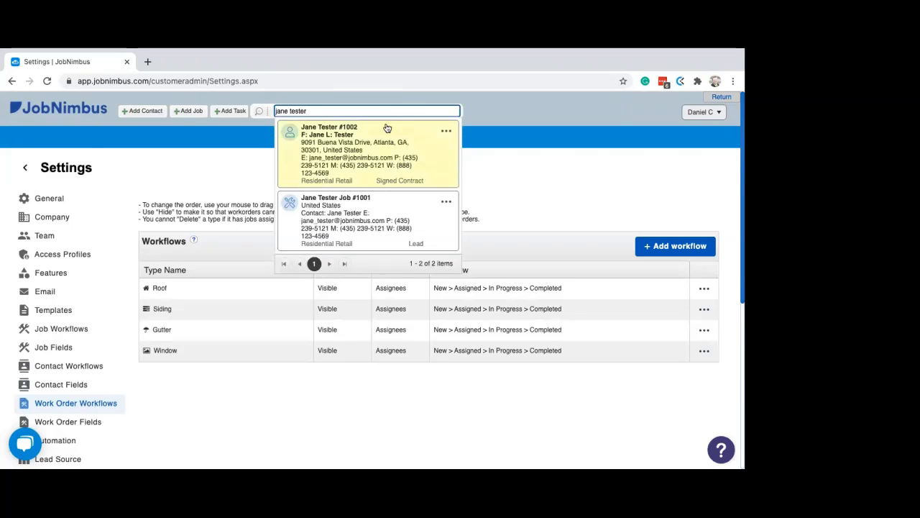
click(387, 127)
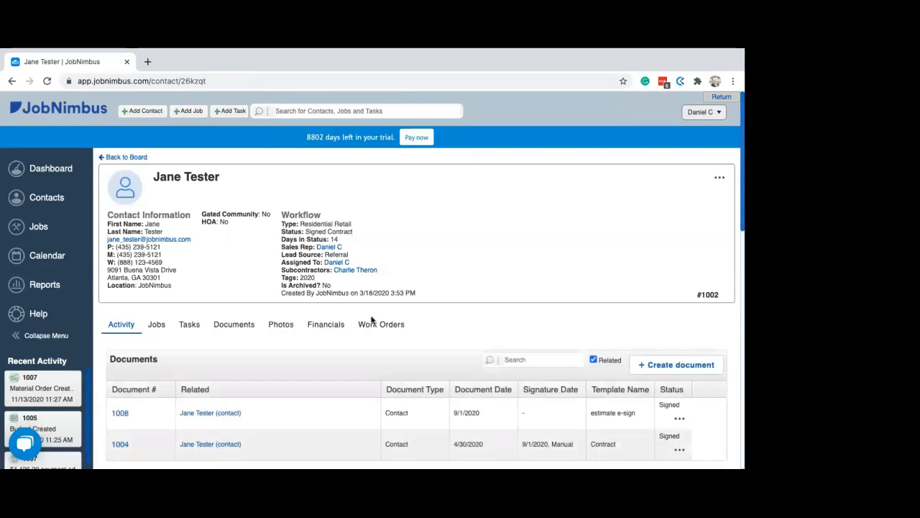
click(378, 325)
scroll(494, 322, down, 2)
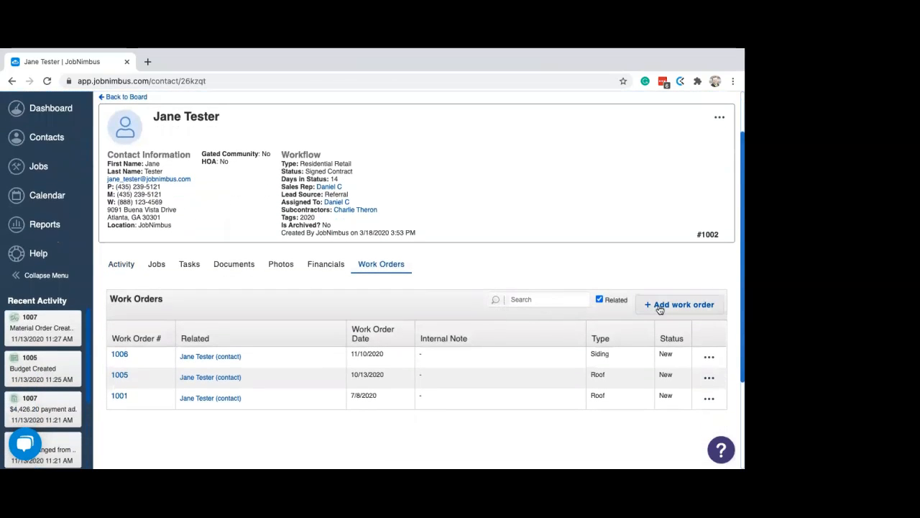
Start a new work order for the contact, preview using an existing estimate, and switch back to manual entry.
click(662, 307)
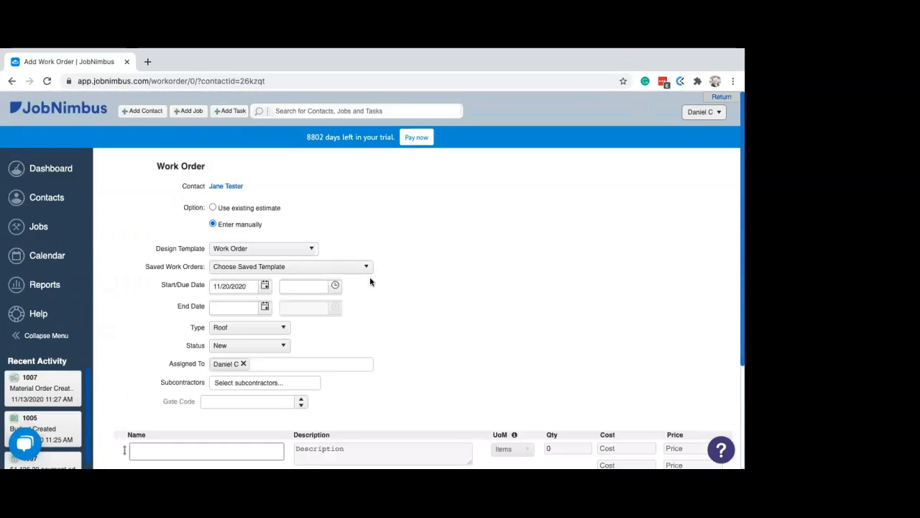
click(213, 209)
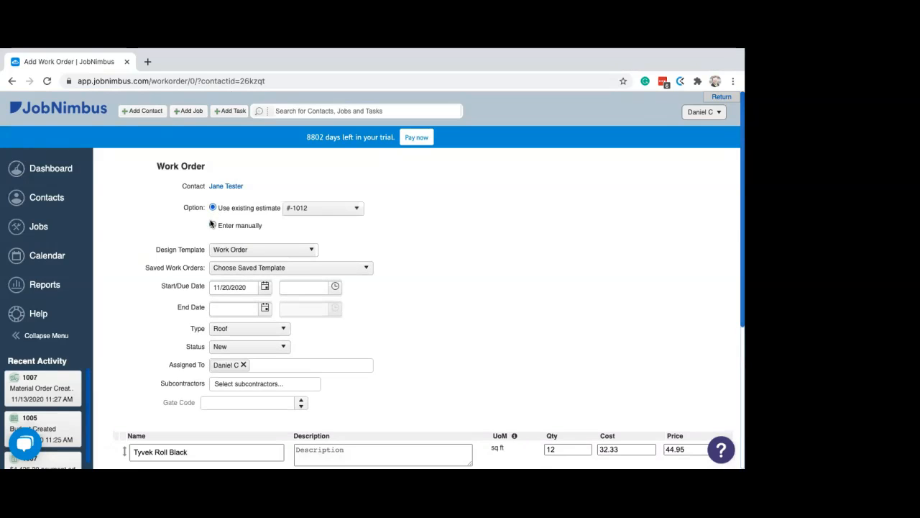
click(213, 224)
Schedule the work order to start at 1:00 PM and end on 11/20/2020 at 3:00 PM.
scroll(361, 286, down, 3)
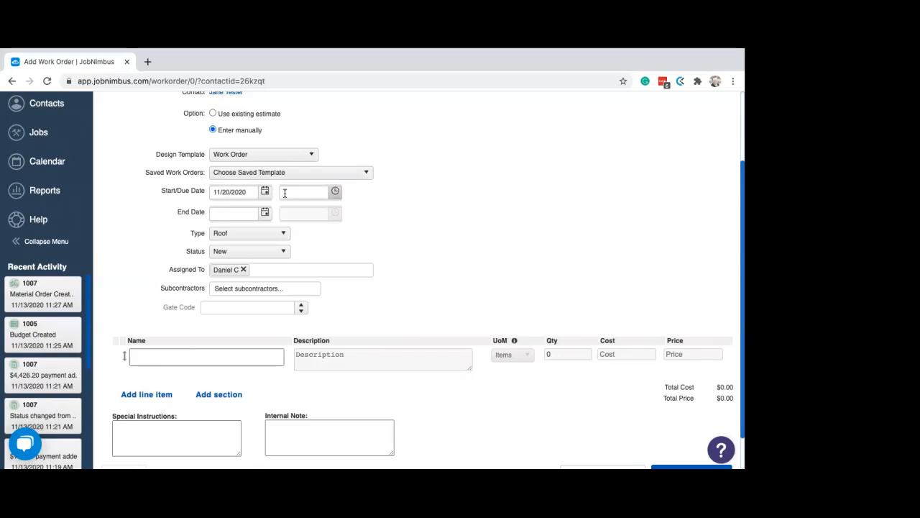
click(334, 195)
scroll(302, 237, down, 2)
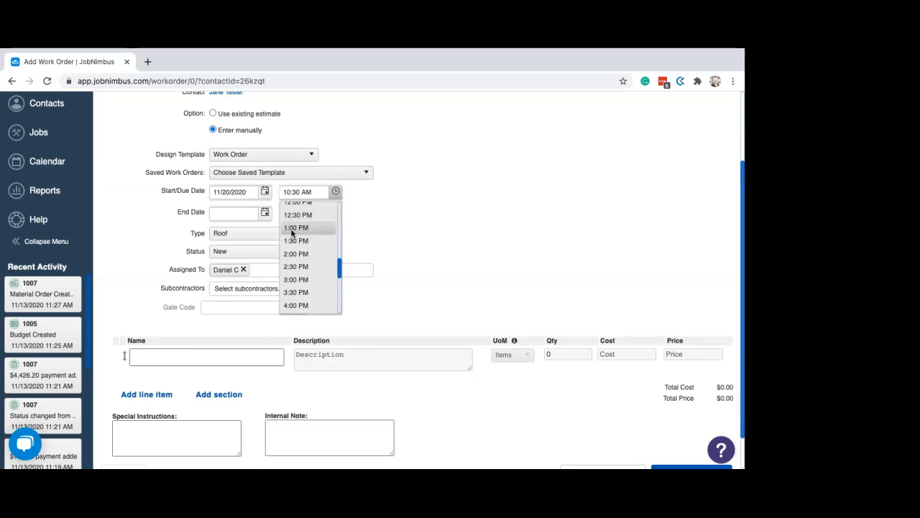
click(291, 228)
click(265, 212)
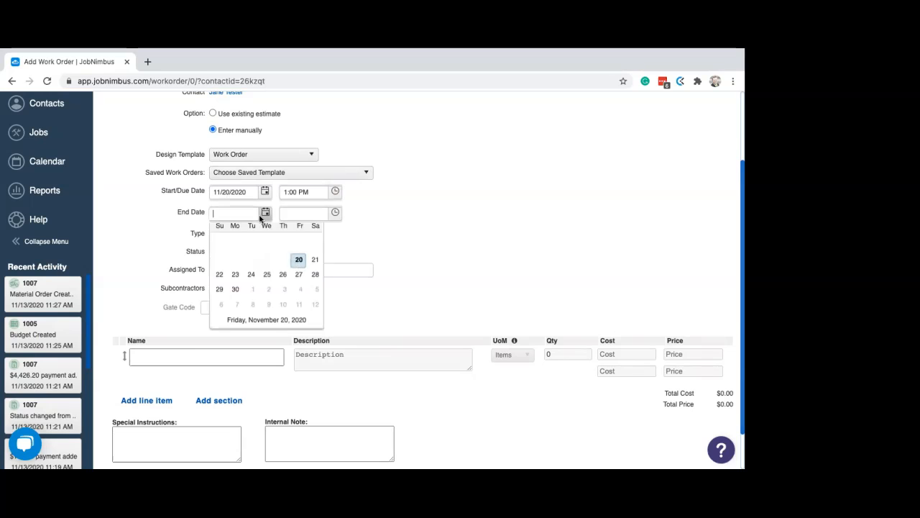
click(293, 280)
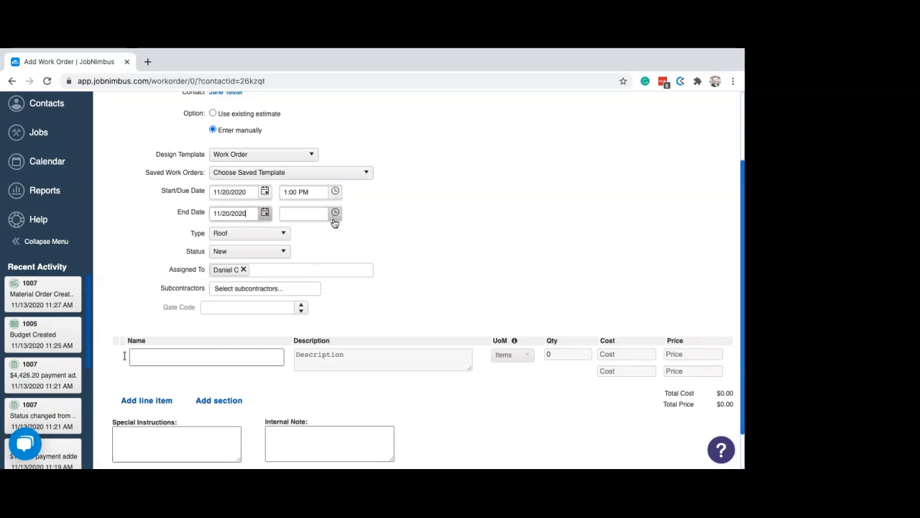
click(335, 212)
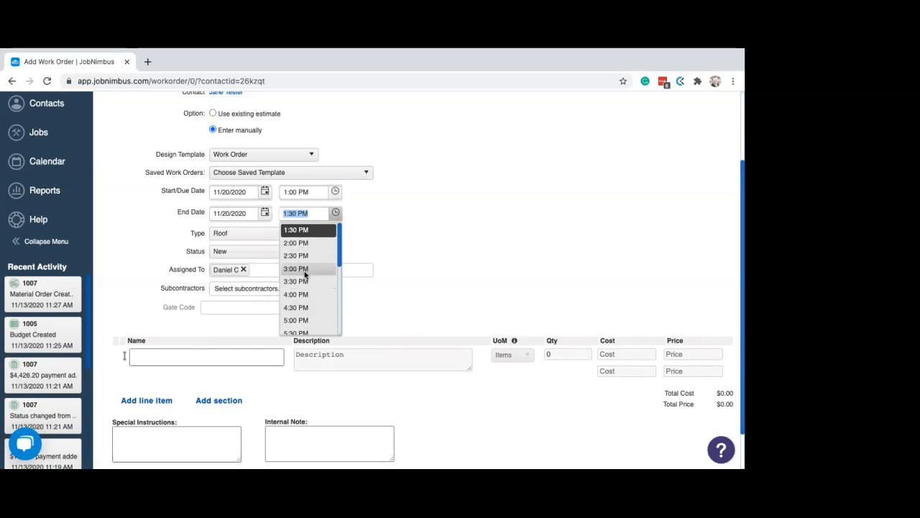
click(305, 270)
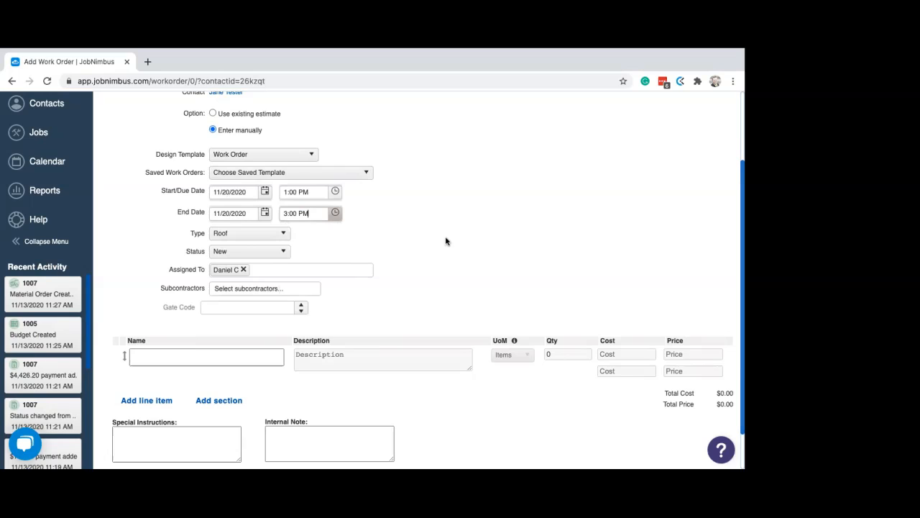
Fill the work order's line items from the saved Tar Shingle Roofing template.
click(365, 174)
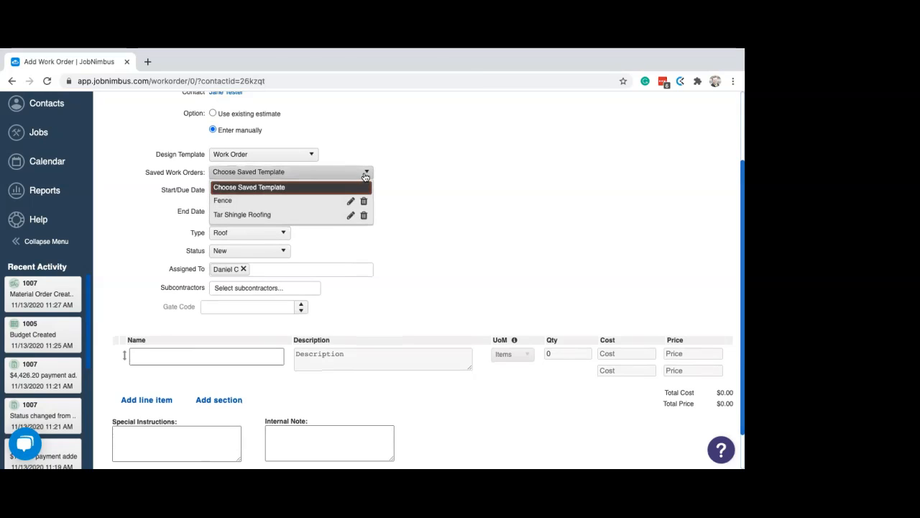
click(272, 215)
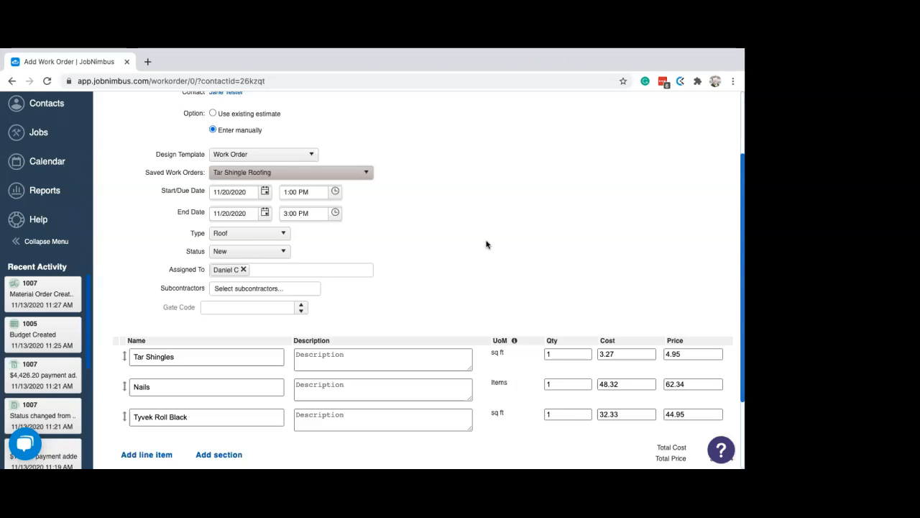
scroll(467, 279, down, 1)
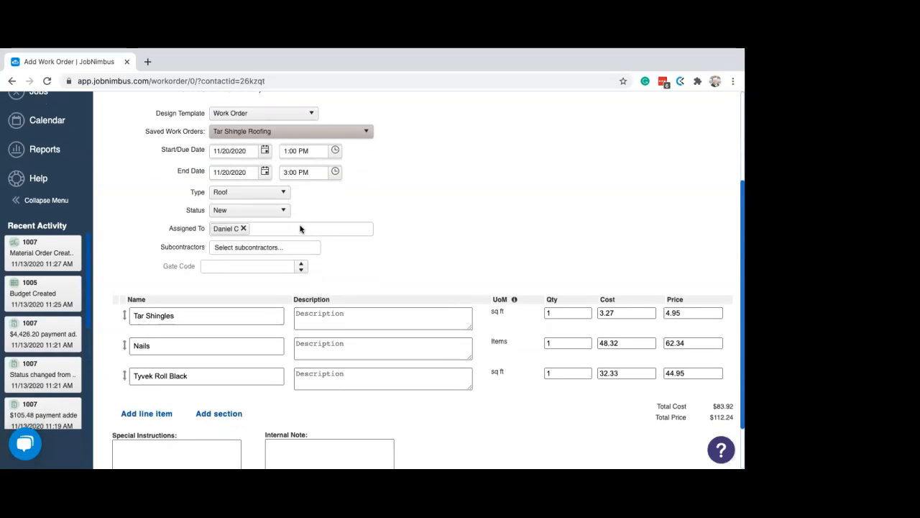
Assign the available subcontractor to the work order and save it.
click(261, 248)
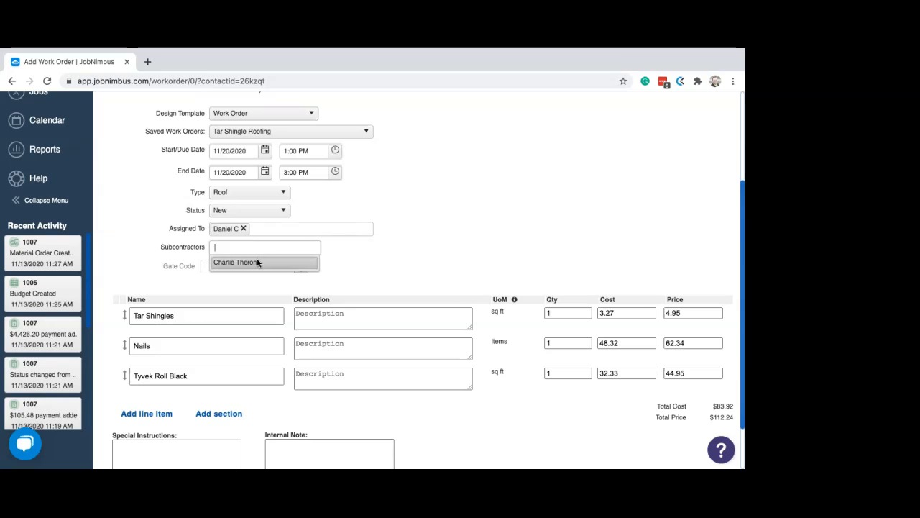
click(256, 262)
scroll(467, 274, down, 2)
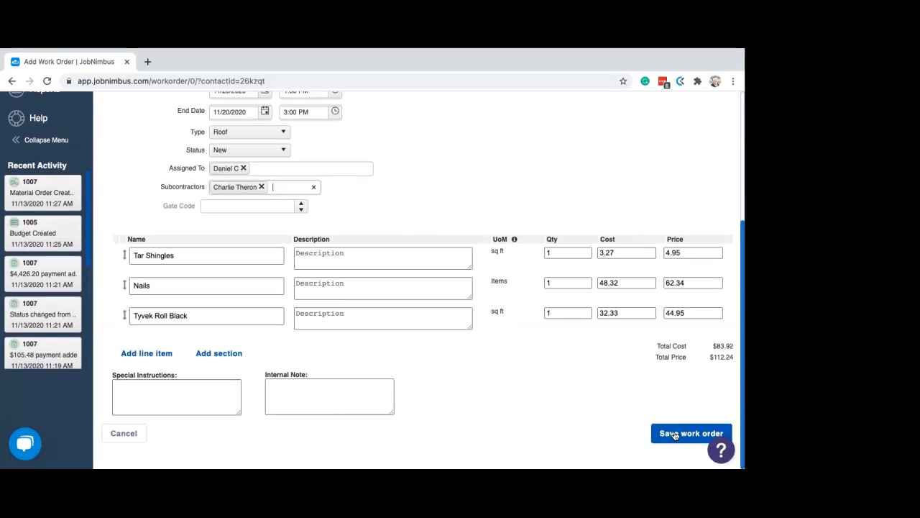
click(675, 435)
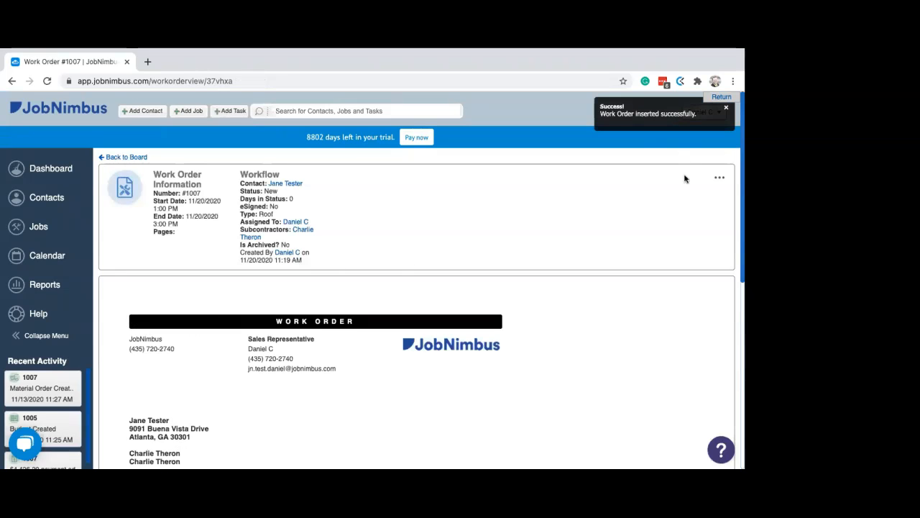
Inspect the saved work order's actions, open its email option, and return to the work order details.
click(720, 180)
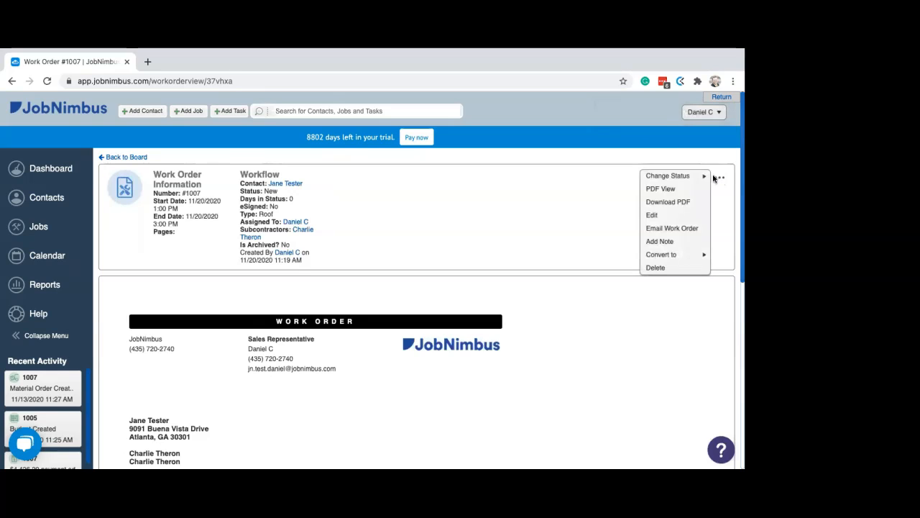
click(687, 229)
click(233, 291)
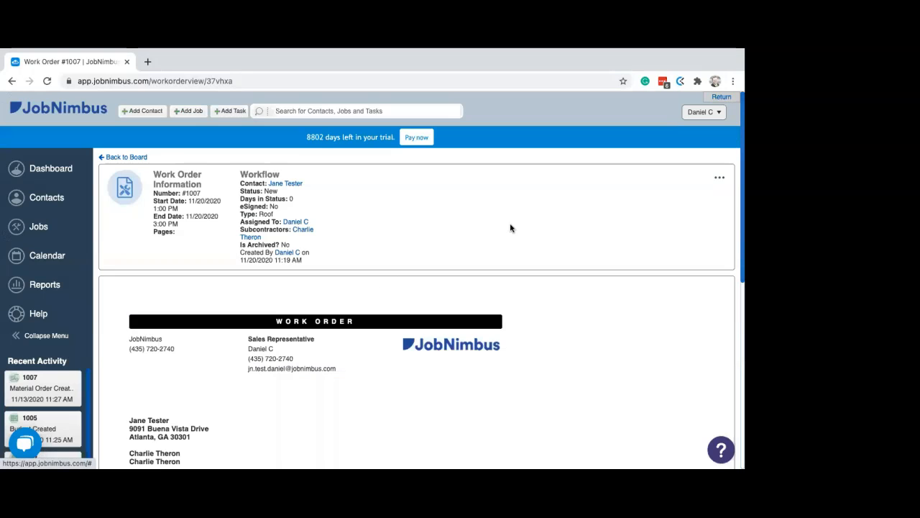
click(512, 225)
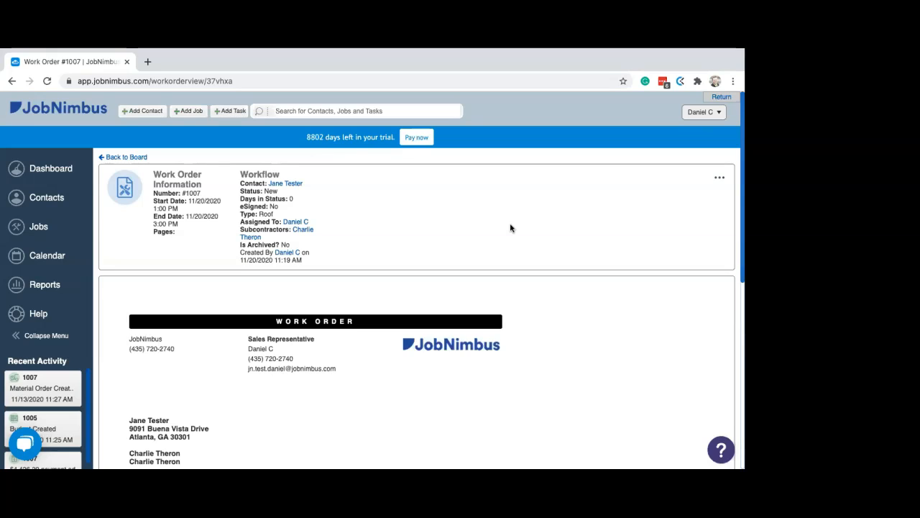
Open the calendar and look for the new work order in the week of November 15 to 21, 2020.
scroll(450, 249, down, 2)
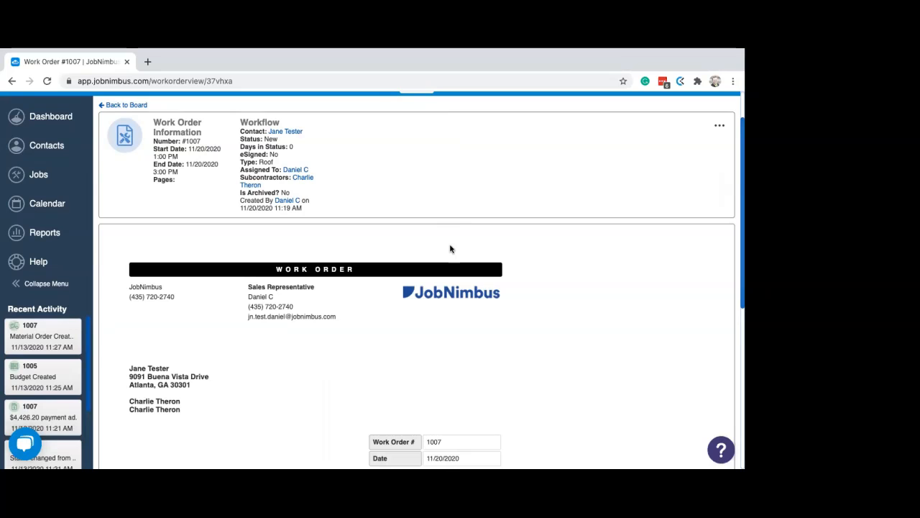
click(56, 205)
scroll(262, 258, down, 2)
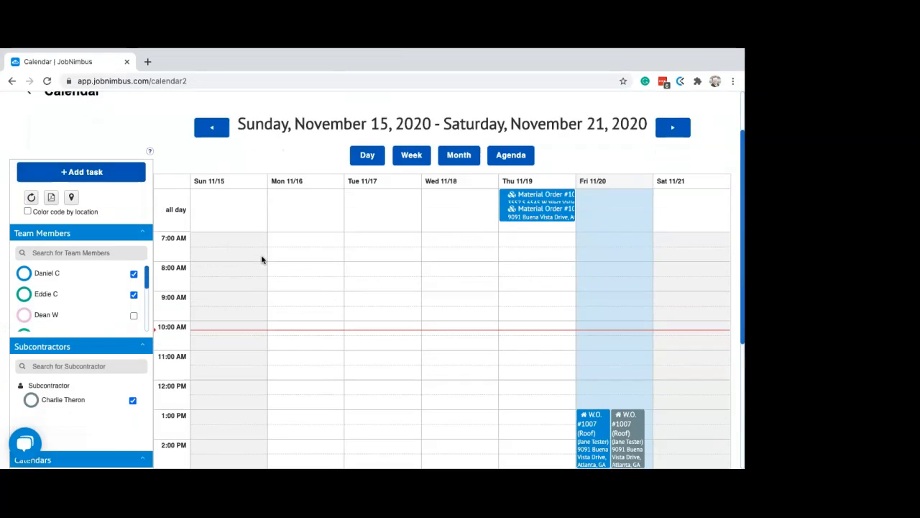
scroll(262, 259, down, 1)
scroll(443, 228, up, 2)
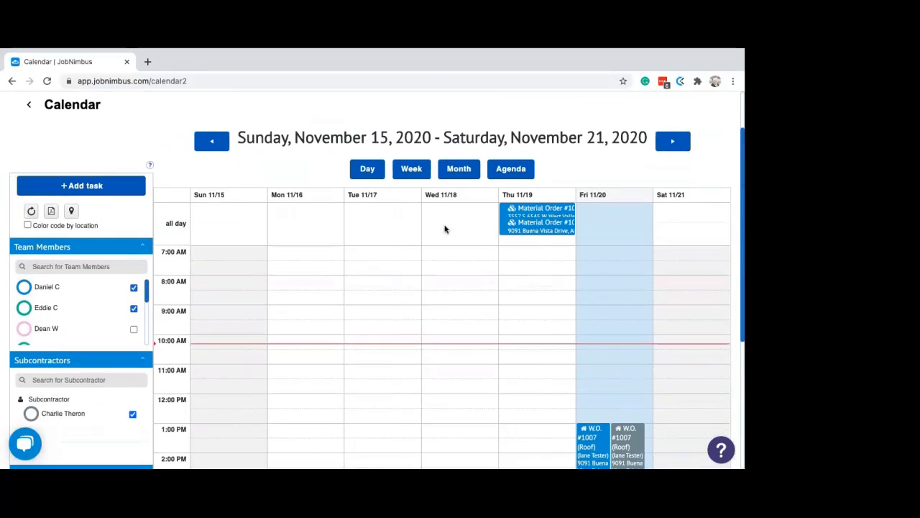
scroll(492, 242, down, 3)
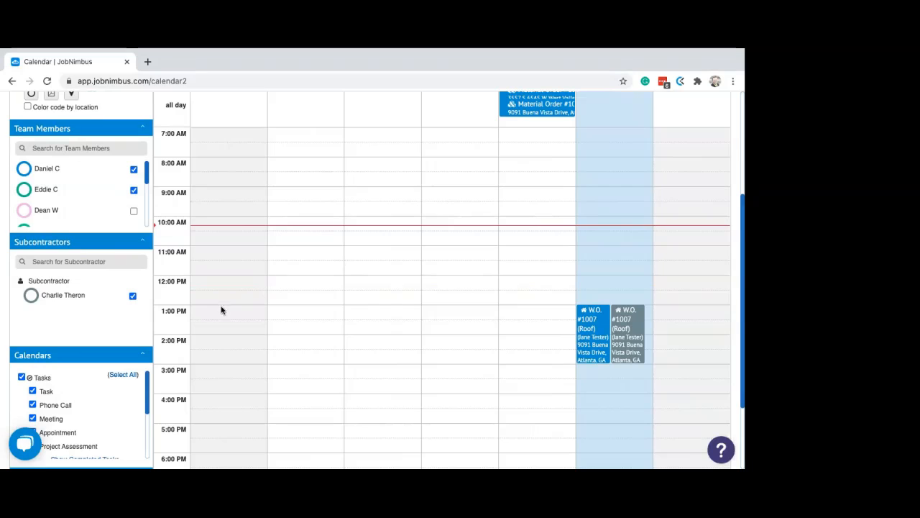
Open the Roof work order on Friday 11/20 in the calendar and review its schedule, assignees, status and recent notes.
click(592, 355)
scroll(546, 222, up, 1)
scroll(568, 223, down, 3)
scroll(624, 230, up, 3)
scroll(624, 230, down, 1)
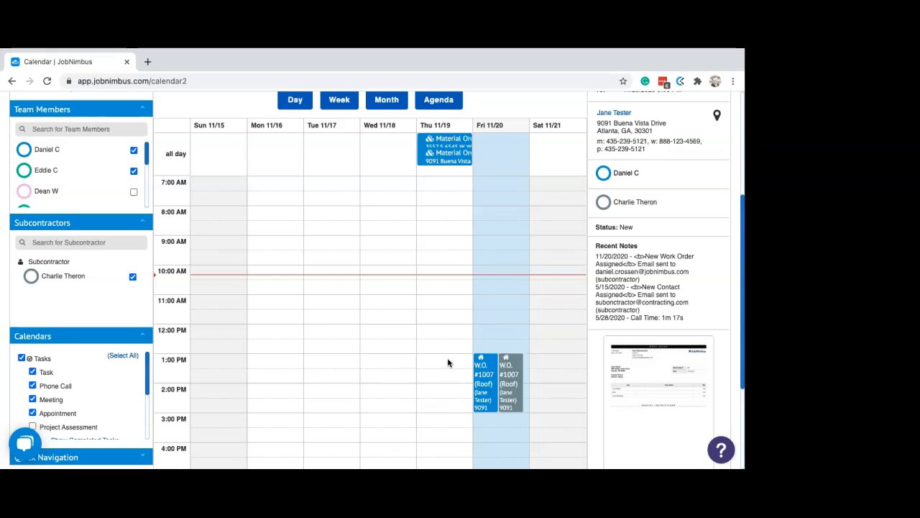
scroll(414, 360, up, 1)
scroll(415, 356, up, 3)
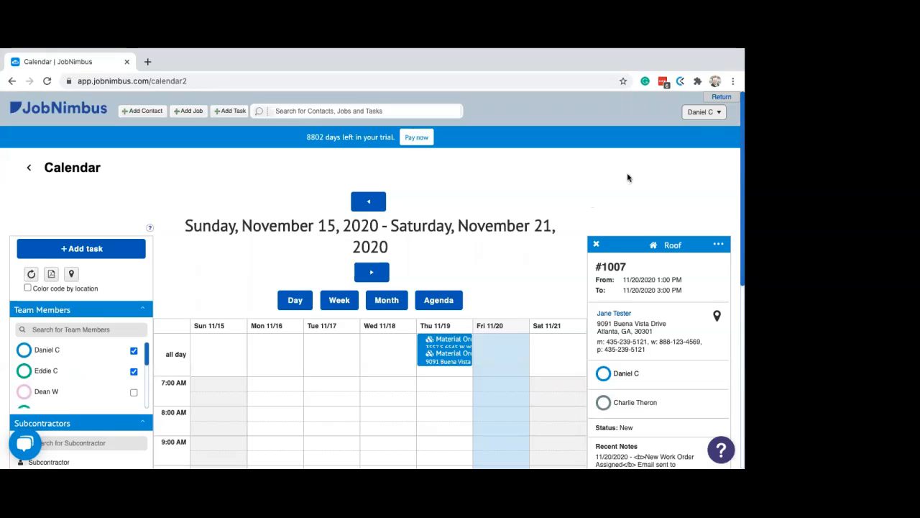
Go to the account settings and view the list of access profiles.
click(695, 115)
click(708, 113)
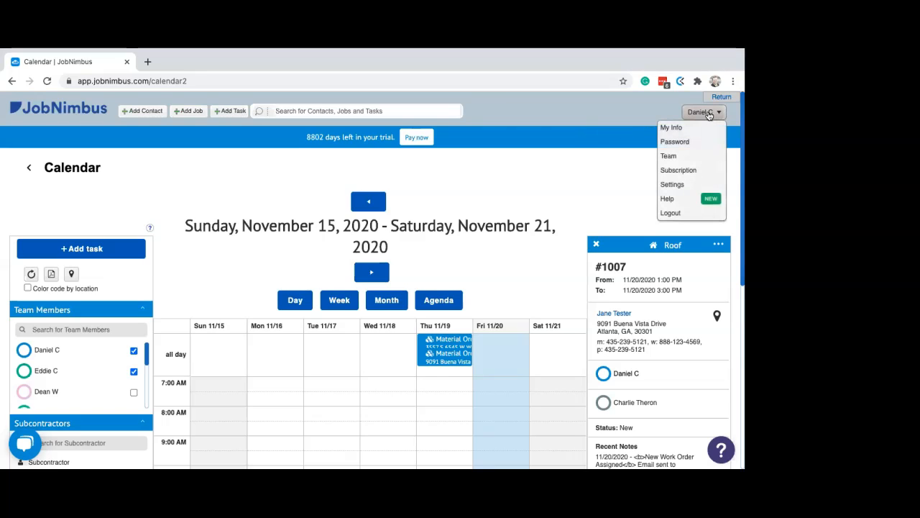
click(684, 186)
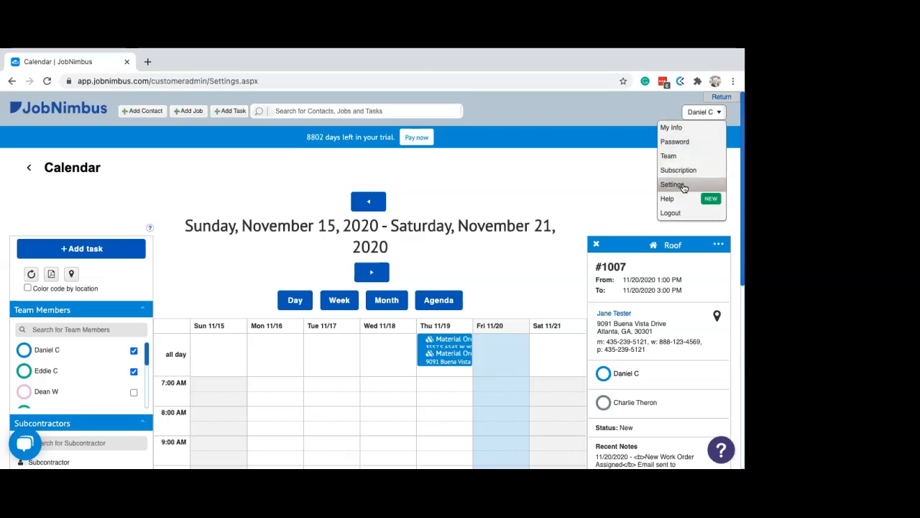
scroll(359, 216, down, 1)
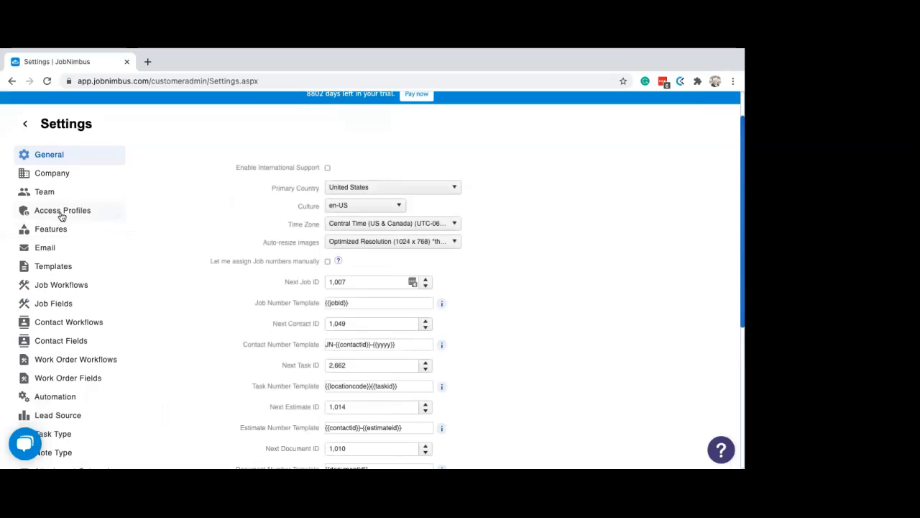
click(63, 213)
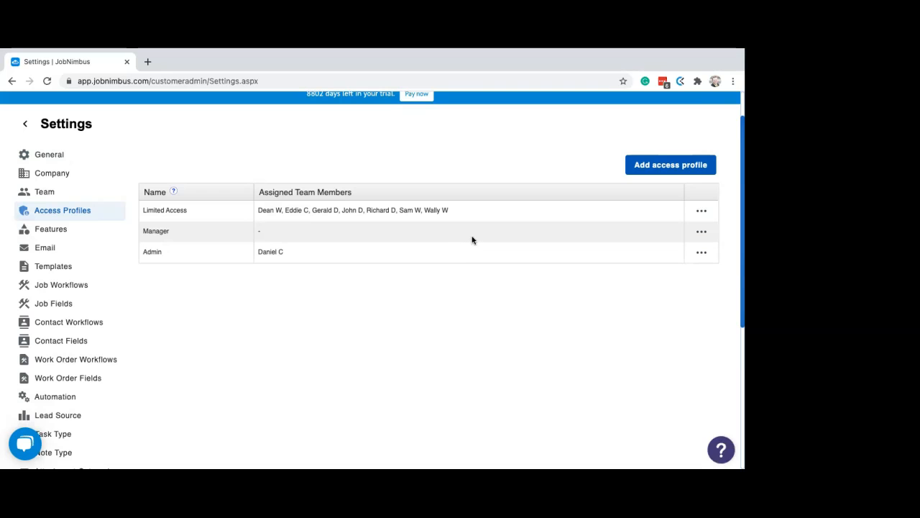
Open the Limited Access profile for editing, try its Full Access option, review the remaining permissions, and close the profile.
click(702, 212)
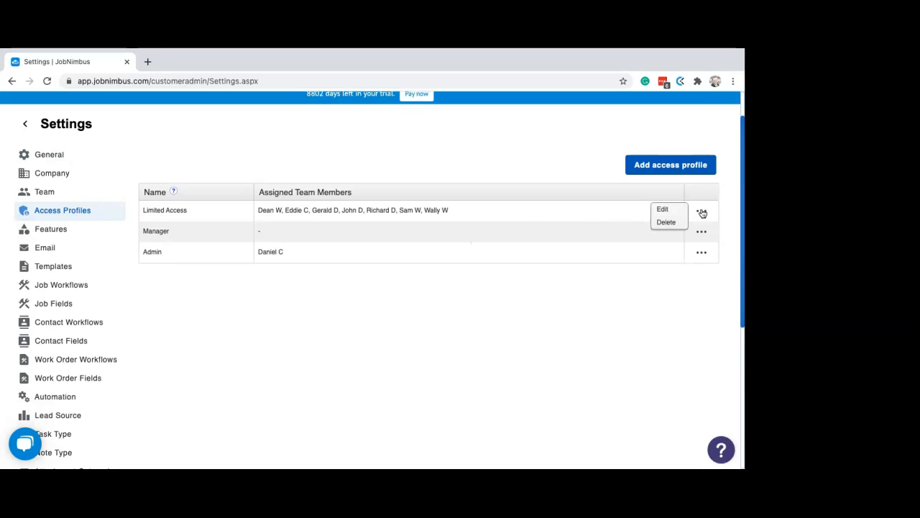
click(662, 210)
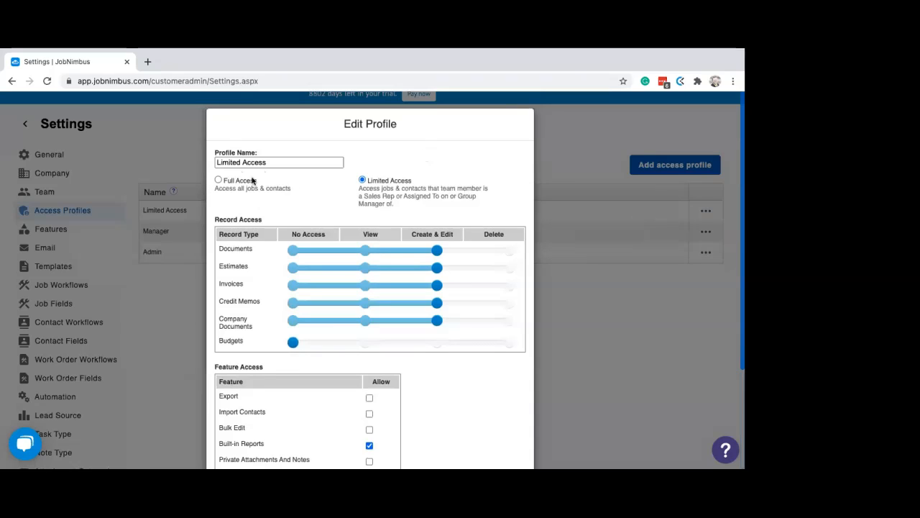
click(218, 181)
scroll(448, 207, down, 3)
click(242, 432)
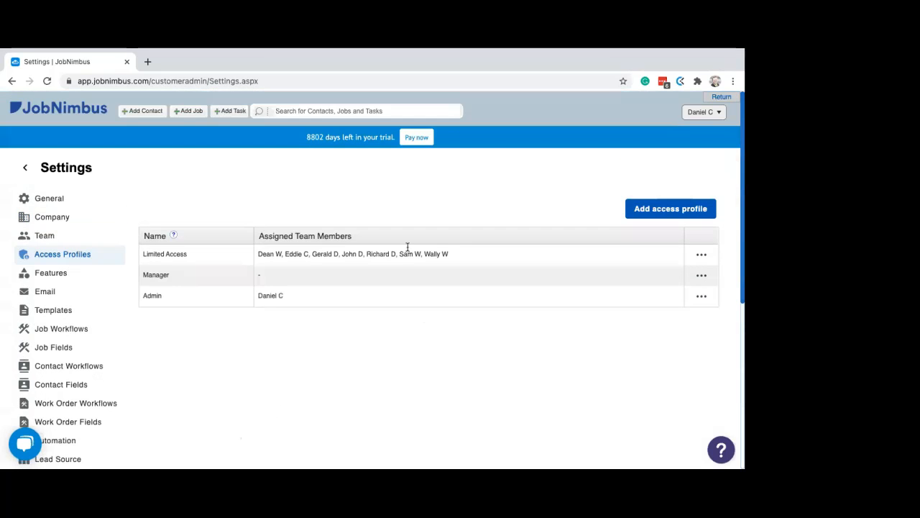
Search the records by the test contact's first name and open the first matching Residential Retail contact.
click(341, 111)
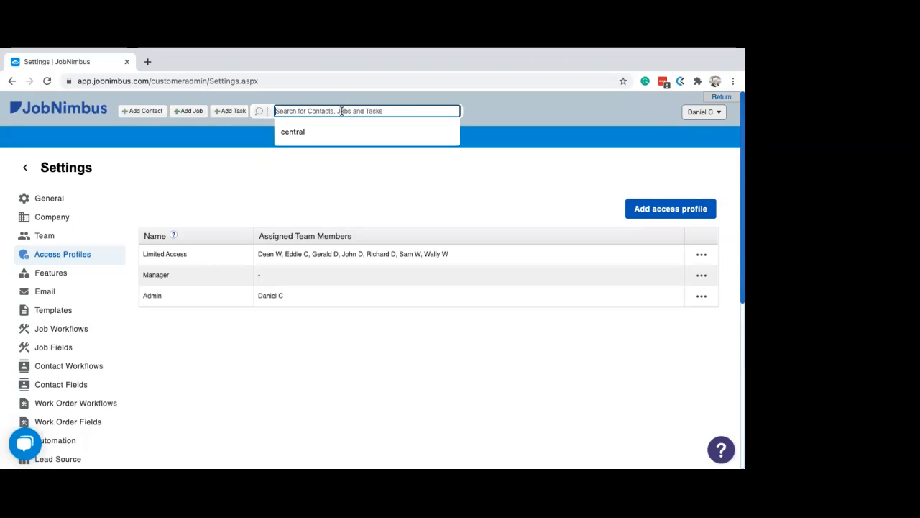
text(jane)
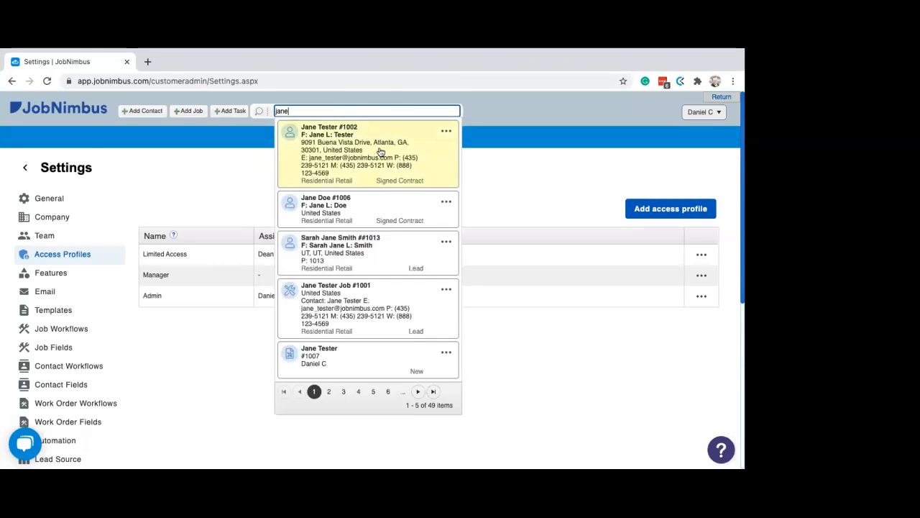
click(380, 152)
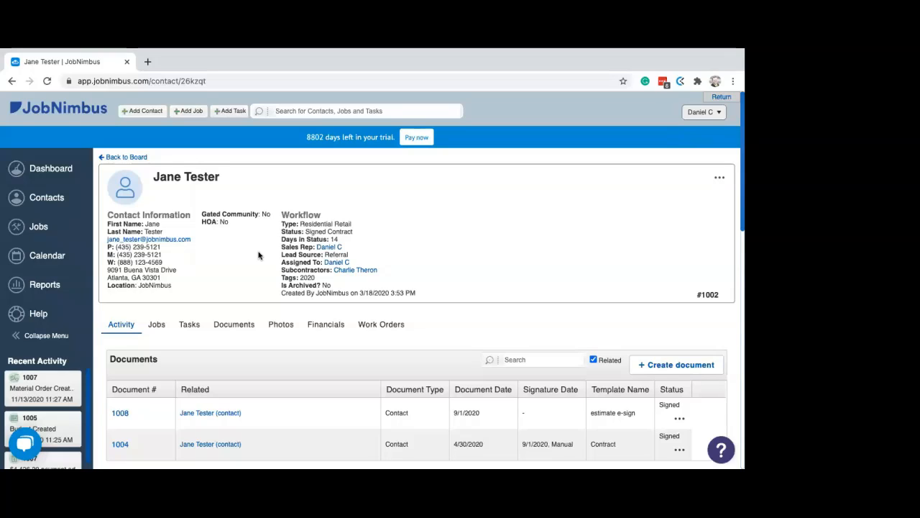
Edit the contact to add the first team member listed under the Limited Access profile as another assignee, and save the contact.
click(721, 180)
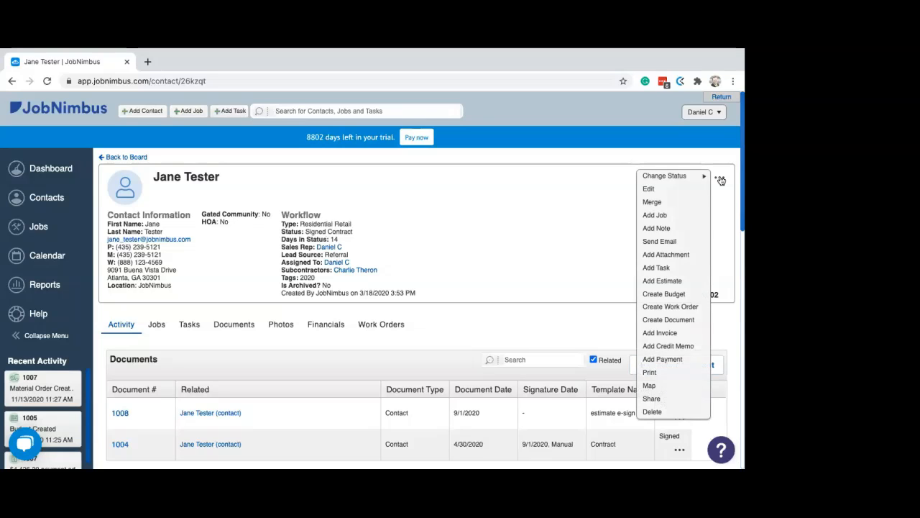
click(650, 188)
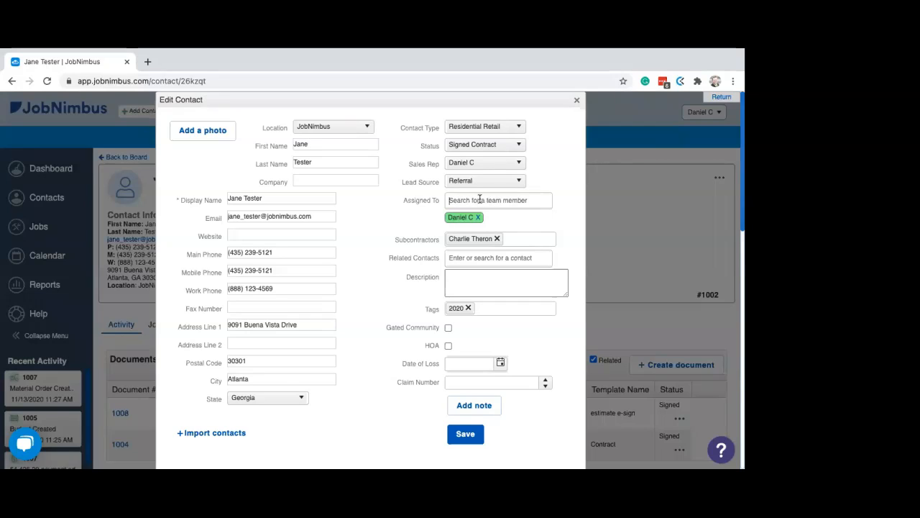
click(479, 199)
text(dean W)
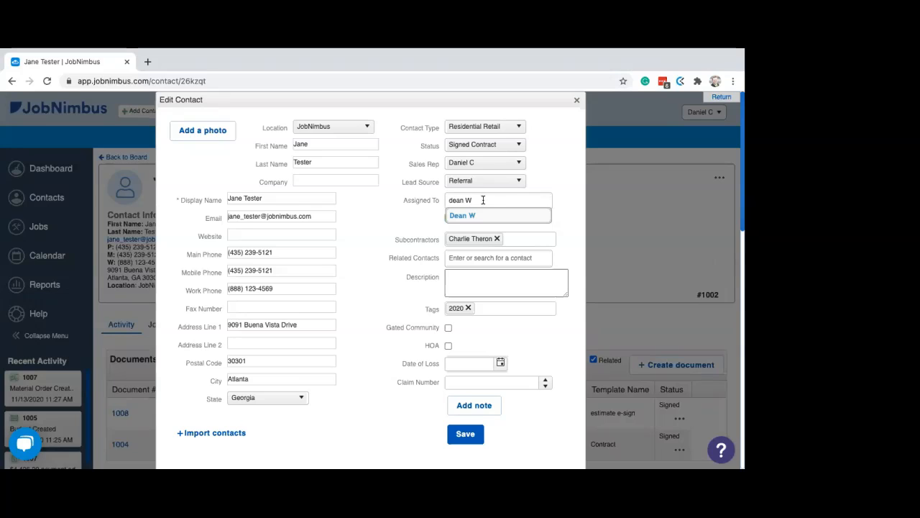
click(476, 215)
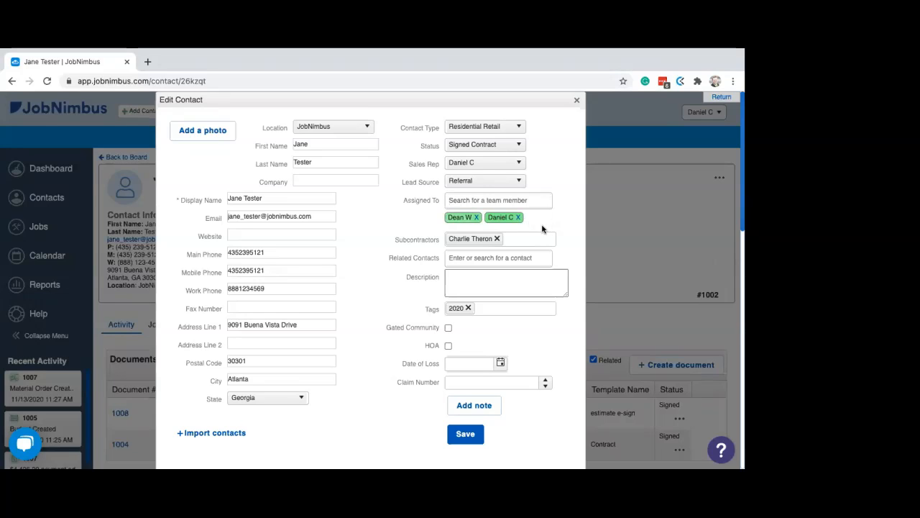
click(466, 435)
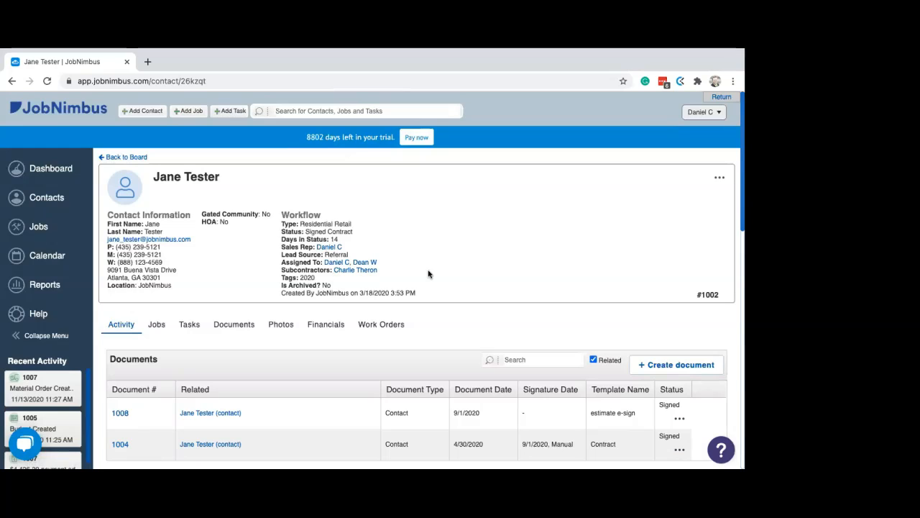
Go to the contact workflows in the account settings and review the access level set for each workflow type.
click(702, 113)
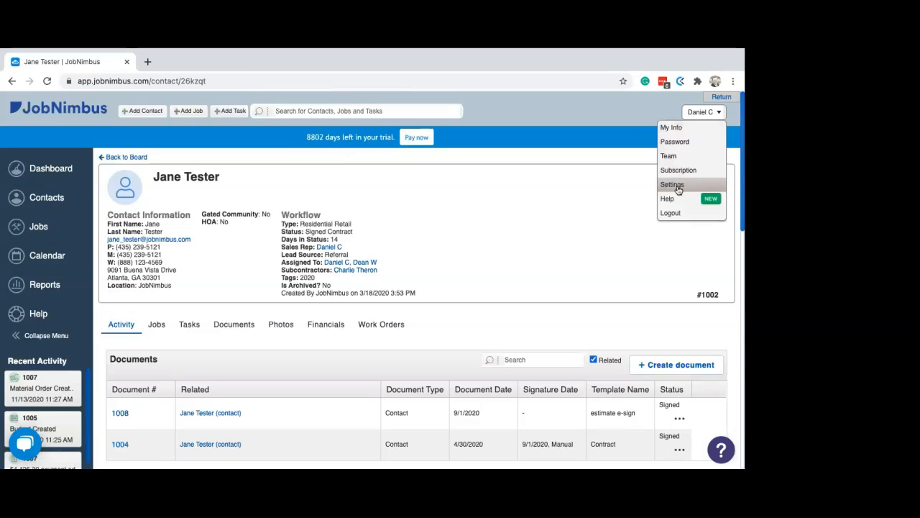
click(677, 187)
scroll(282, 263, down, 2)
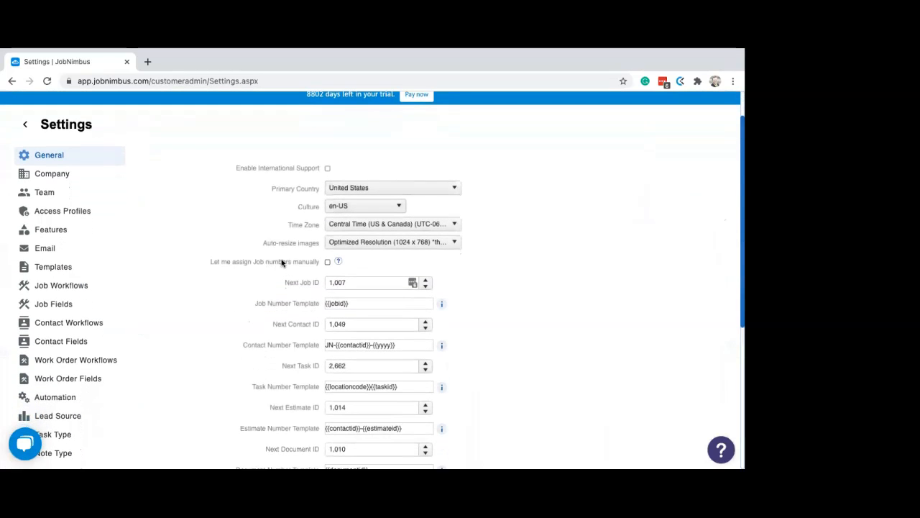
click(84, 328)
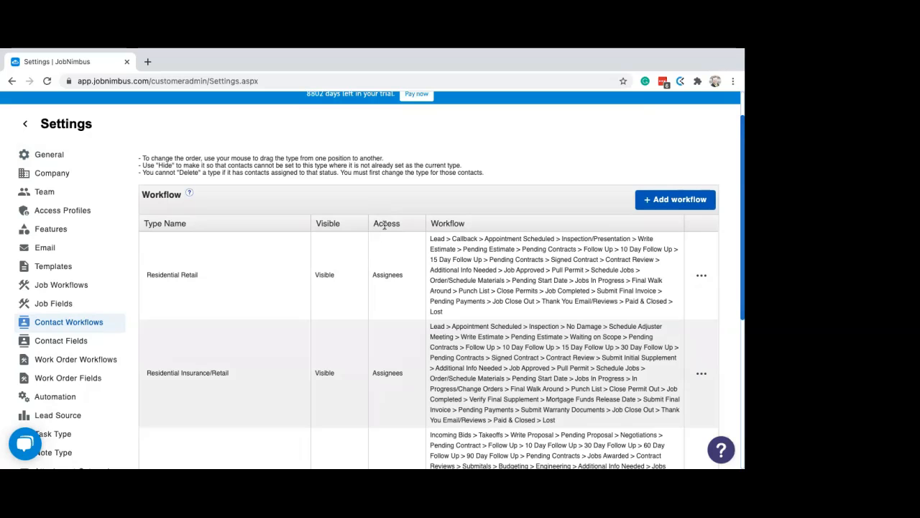
scroll(396, 276, down, 1)
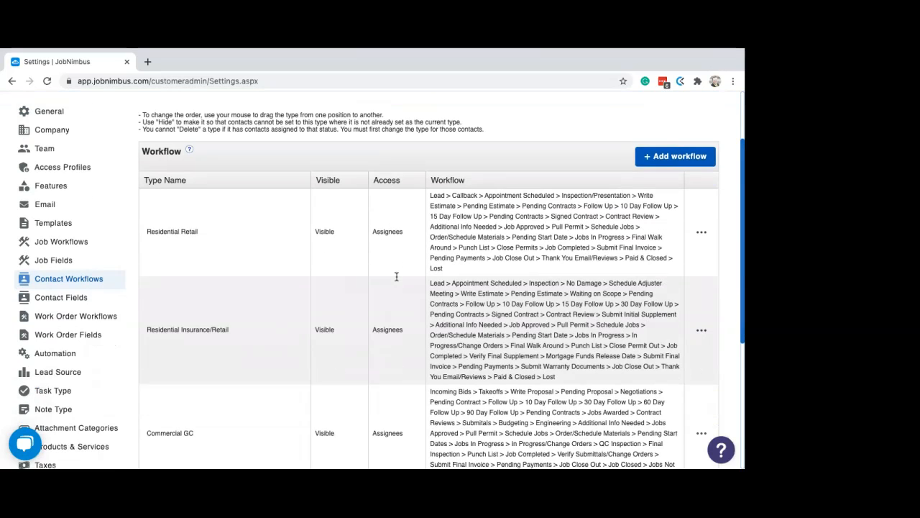
scroll(396, 276, down, 5)
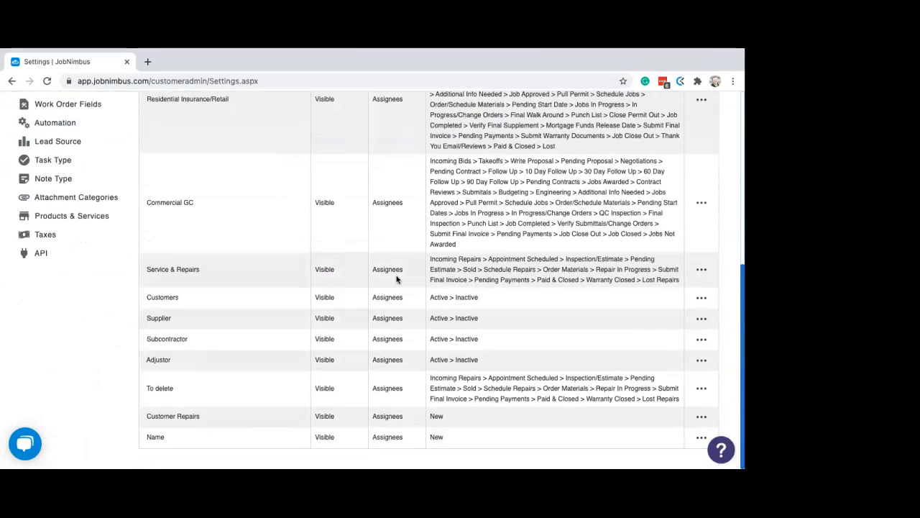
scroll(396, 279, up, 8)
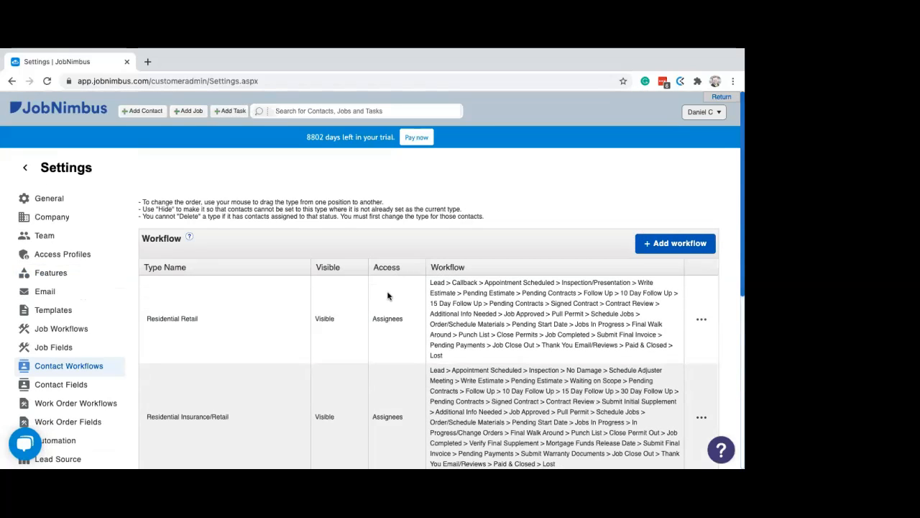
Open the Residential Retail workflow for editing, try its All Team Members access option, and close it without updating.
click(701, 322)
click(664, 318)
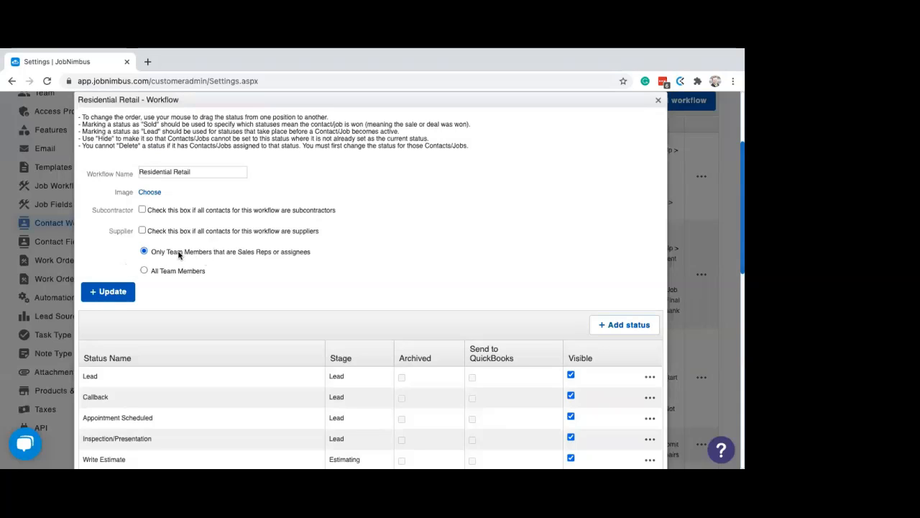
click(145, 271)
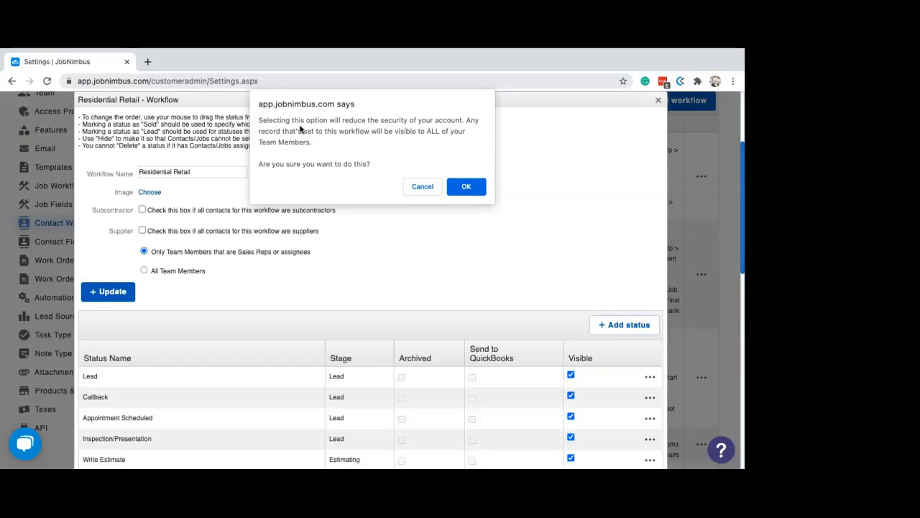
click(469, 189)
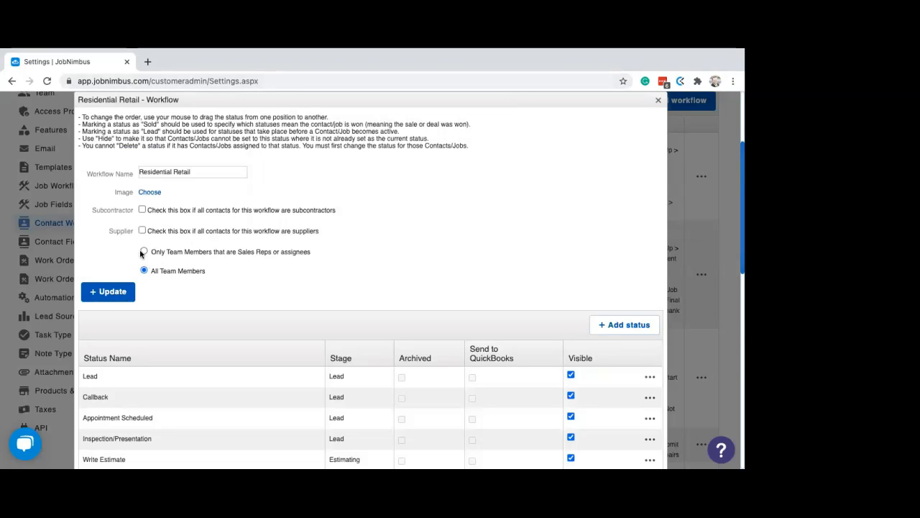
scroll(345, 298, down, 2)
scroll(364, 298, up, 5)
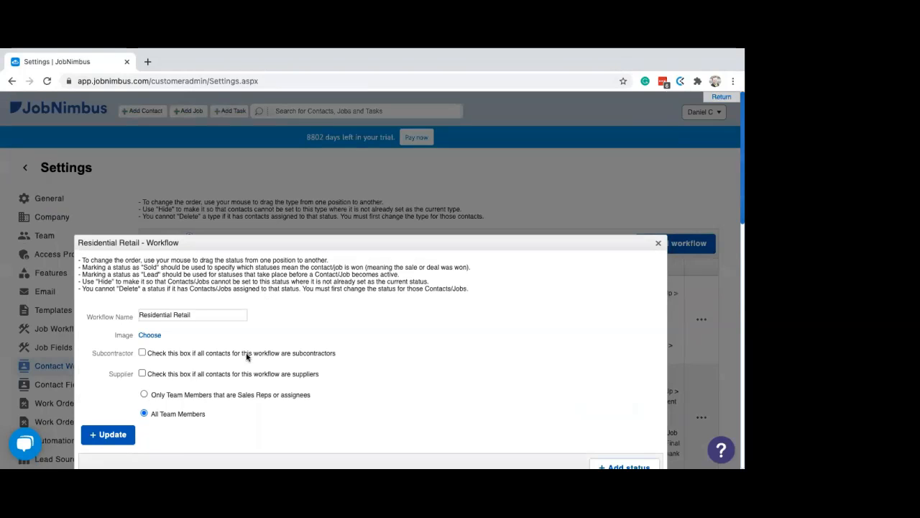
click(659, 246)
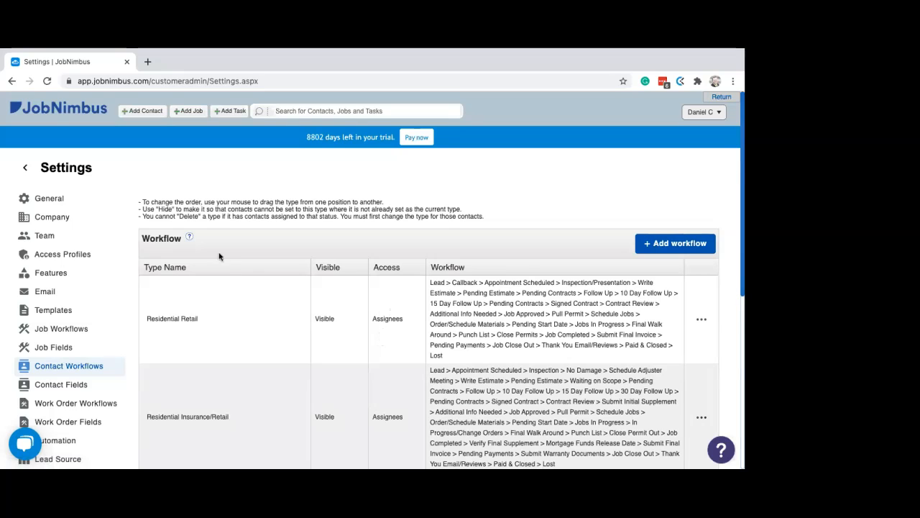
Look up the test contact by first name, leave the results unopened, and go to the contacts boards.
click(318, 110)
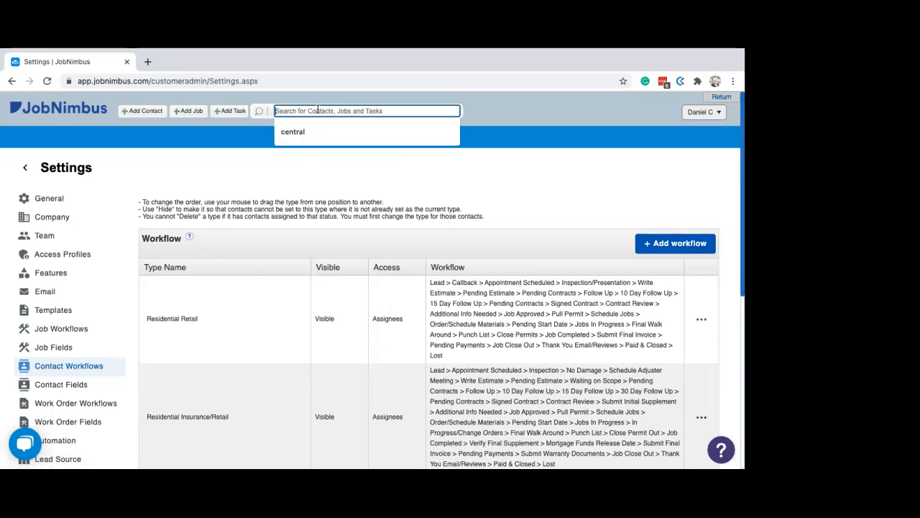
text(jane)
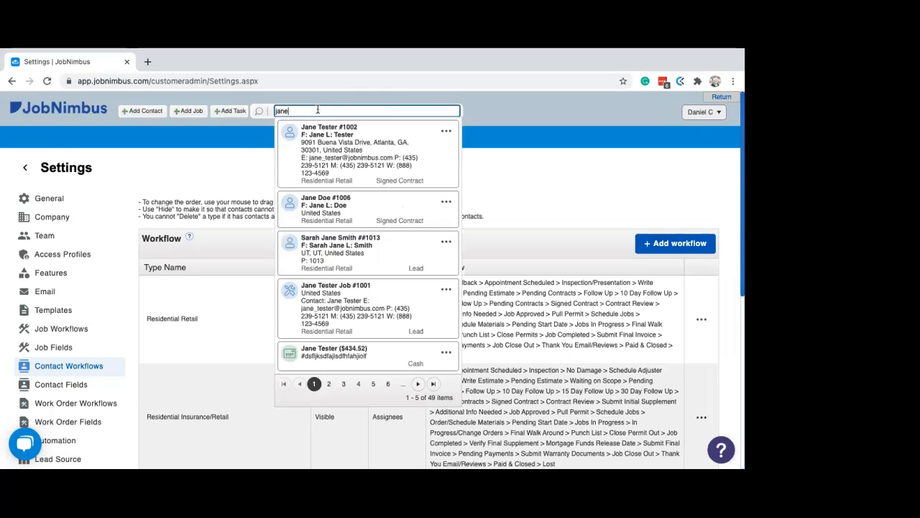
click(47, 111)
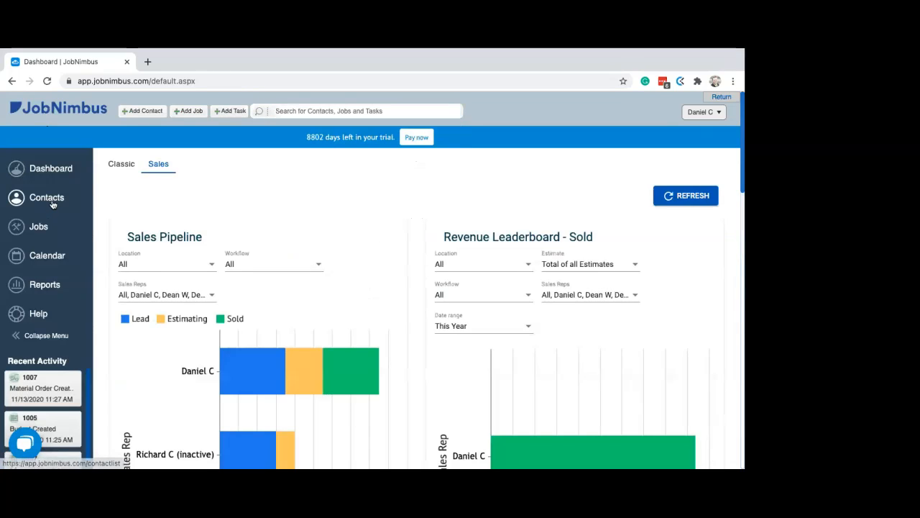
click(52, 201)
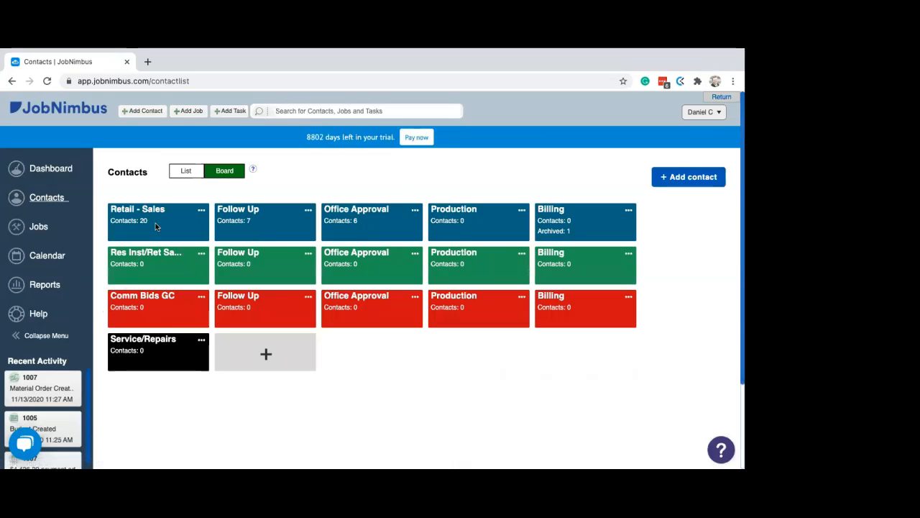
In the Retail - Sales board's settings, change the name to Retail - Salesthe and start a Sales Rep filter.
click(201, 211)
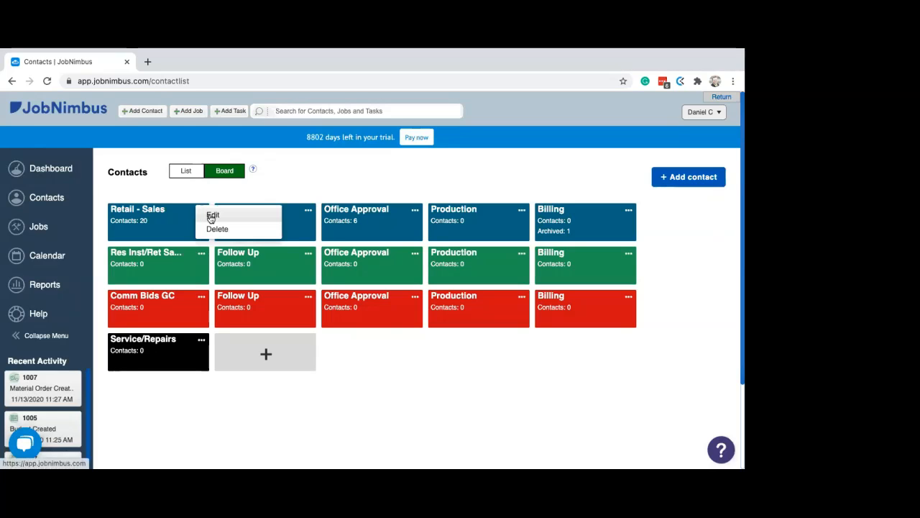
click(212, 216)
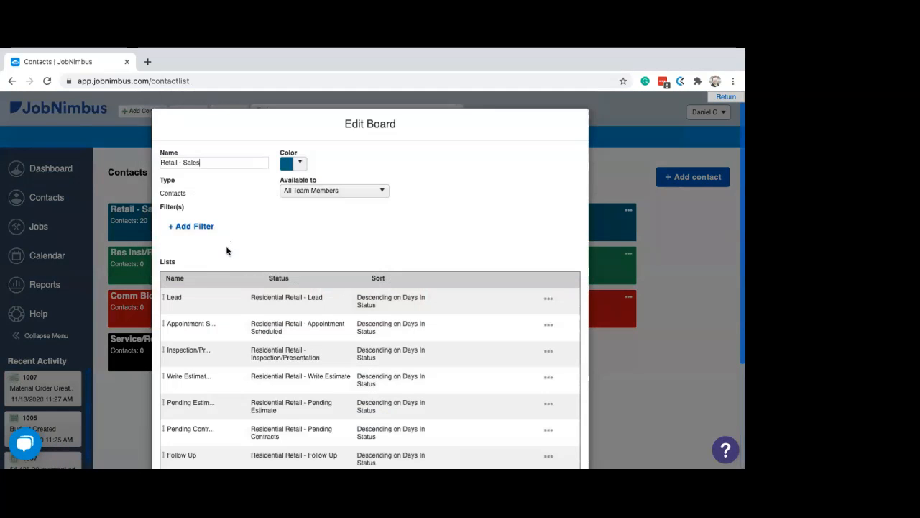
text(the)
click(191, 227)
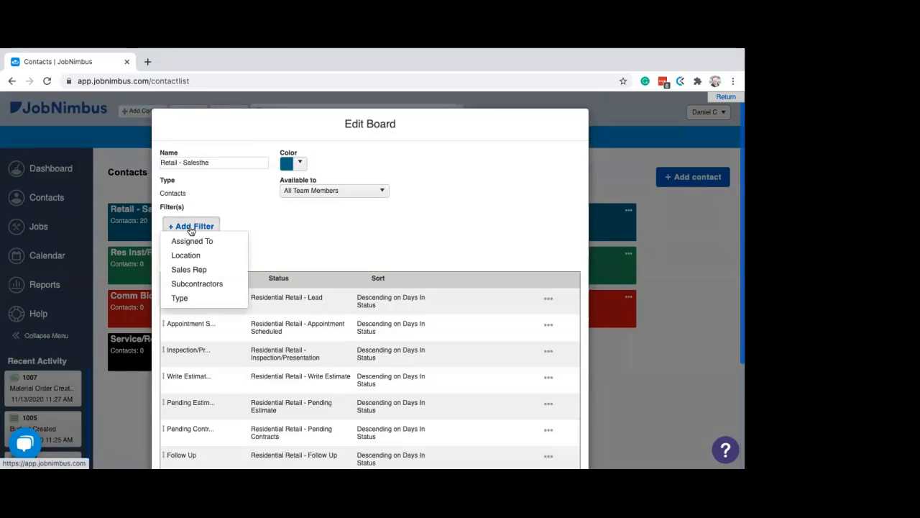
scroll(200, 238, down, 3)
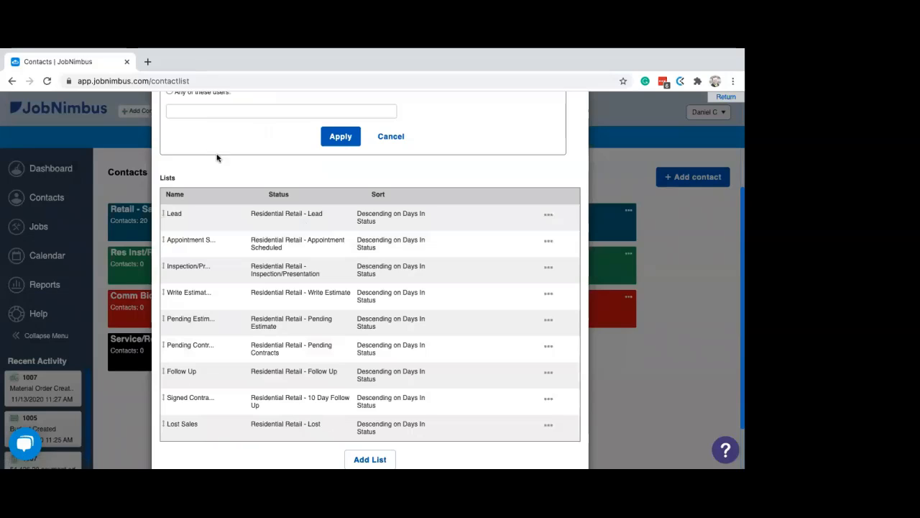
scroll(215, 158, up, 2)
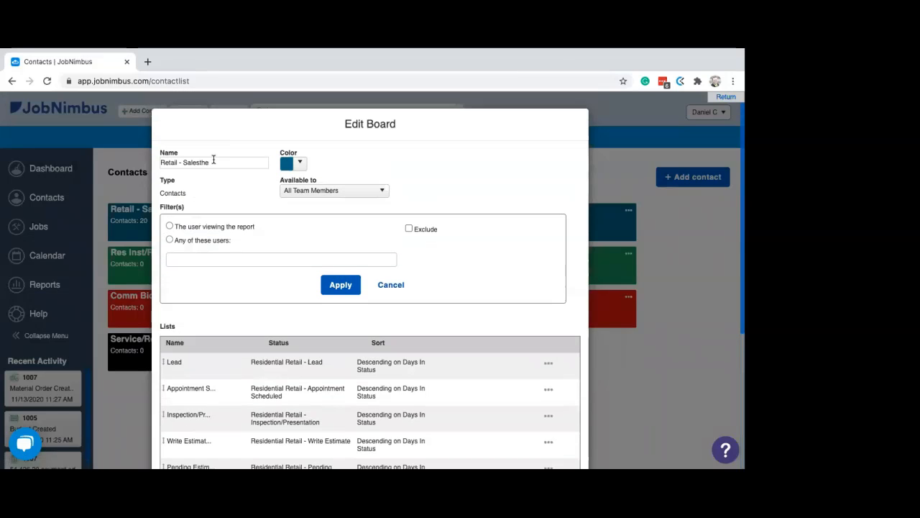
Limit the Sales Rep filter to any of these users with the second listed team member, apply it, and save the board.
click(224, 260)
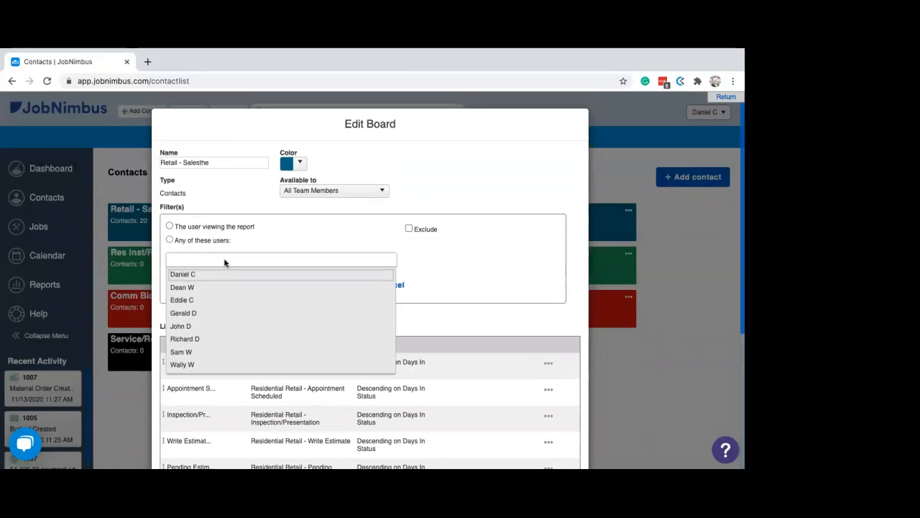
click(189, 289)
click(174, 241)
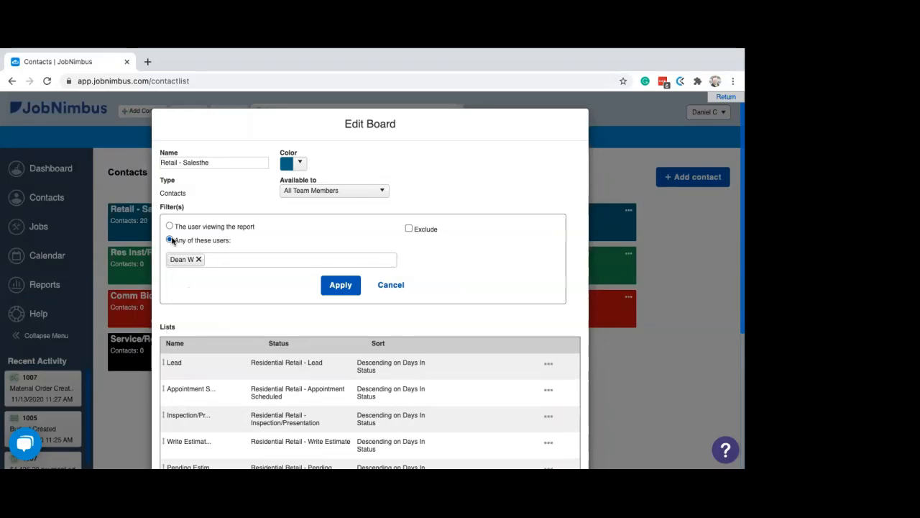
click(340, 285)
scroll(414, 224, down, 3)
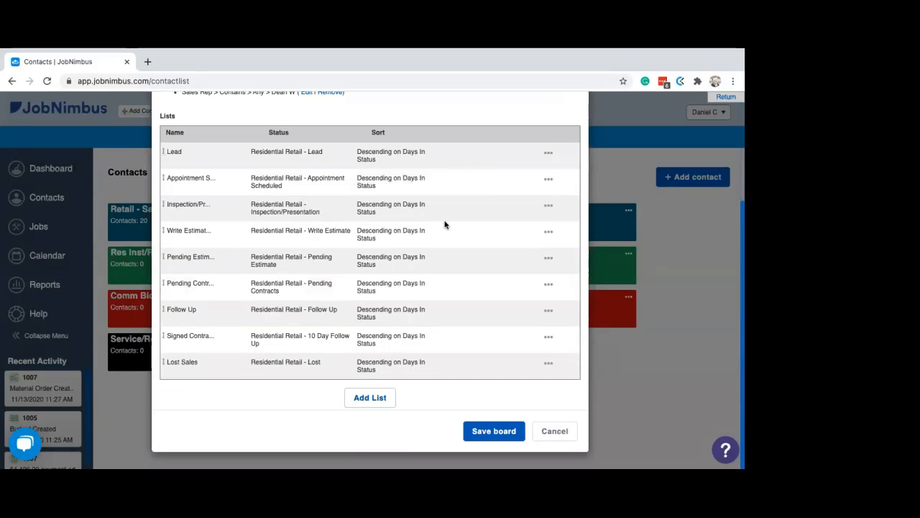
click(493, 435)
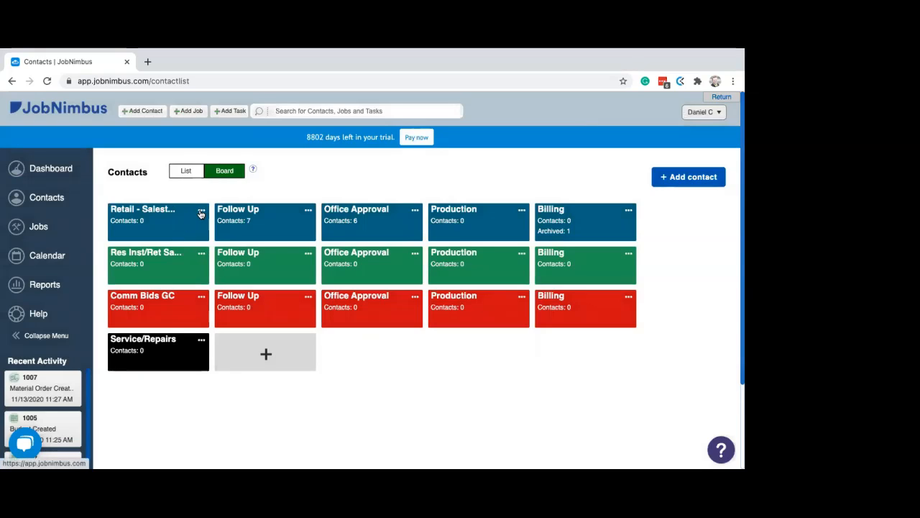
Remove the Sales Rep filter from the Retail - Salesthe board and save the board.
click(201, 213)
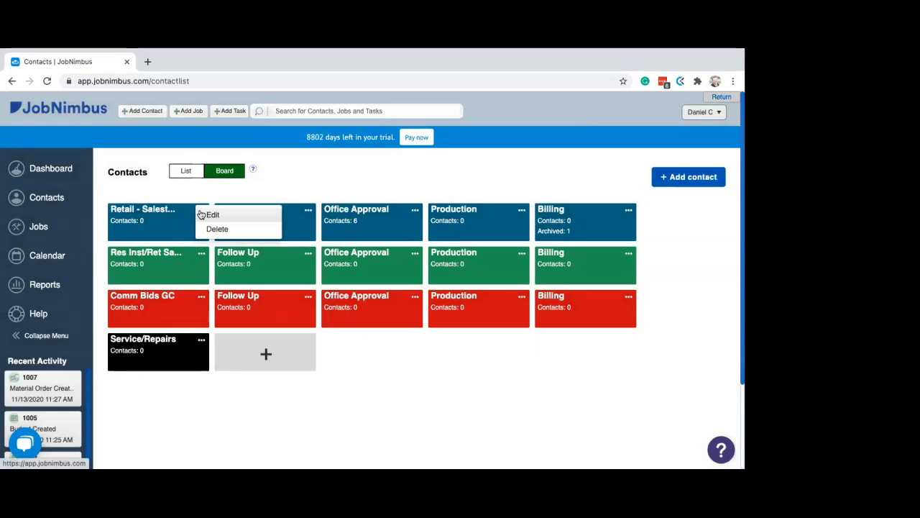
click(241, 216)
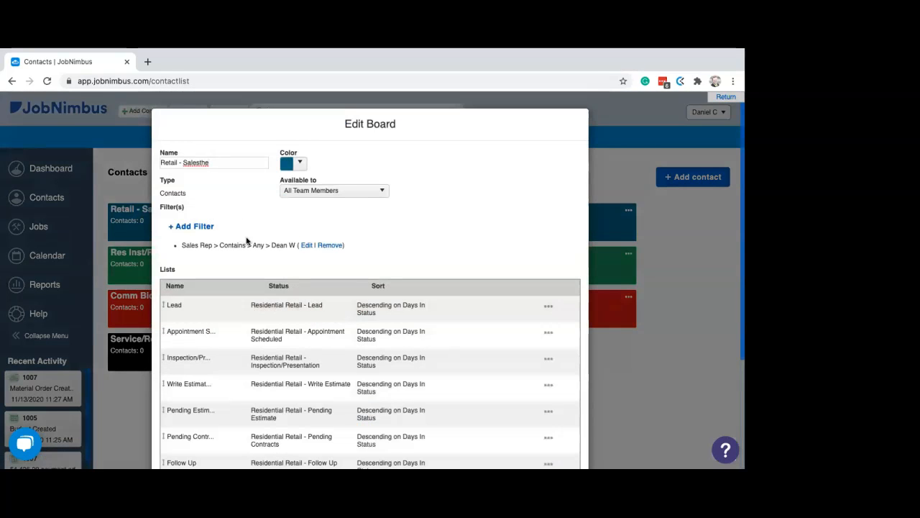
scroll(327, 245, down, 1)
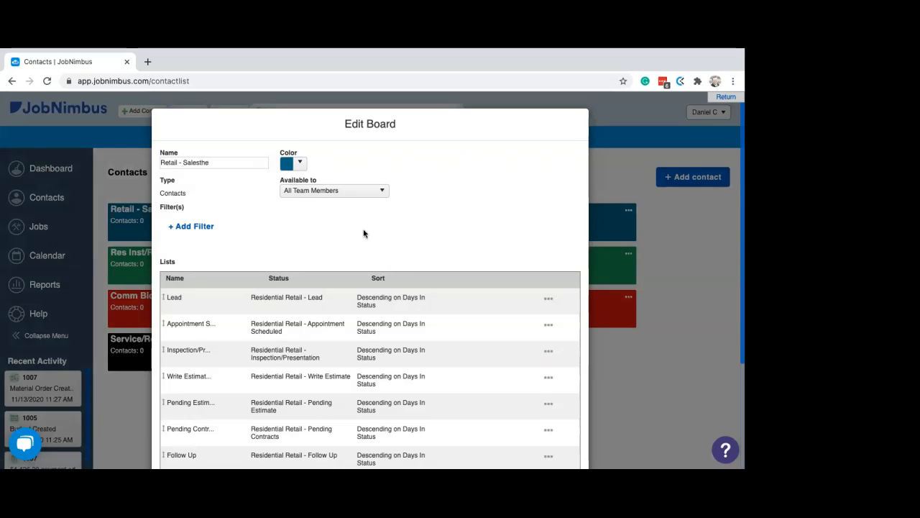
scroll(363, 231, down, 5)
click(490, 431)
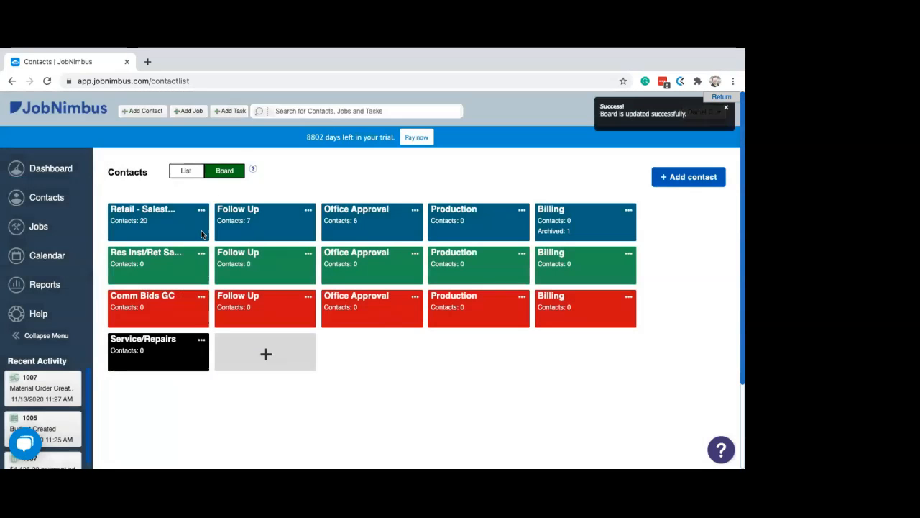
Go to the reports and start a new contact report.
click(43, 284)
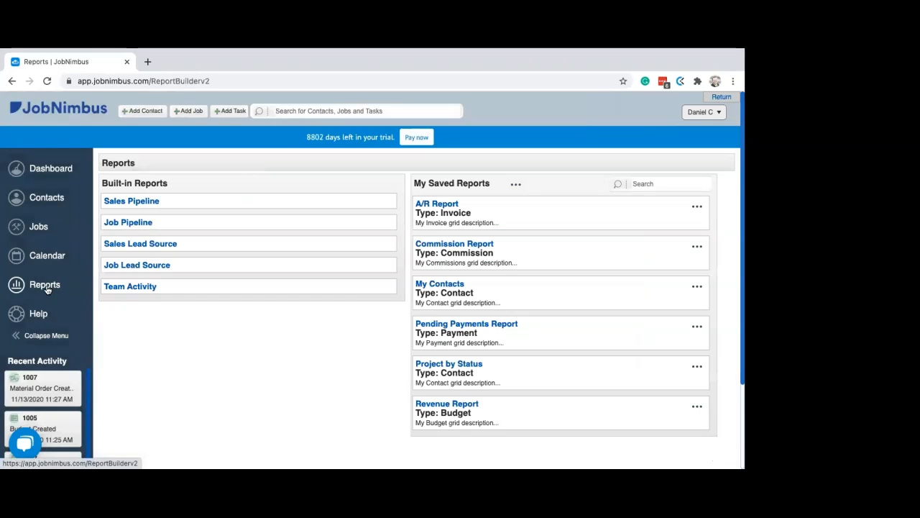
click(516, 186)
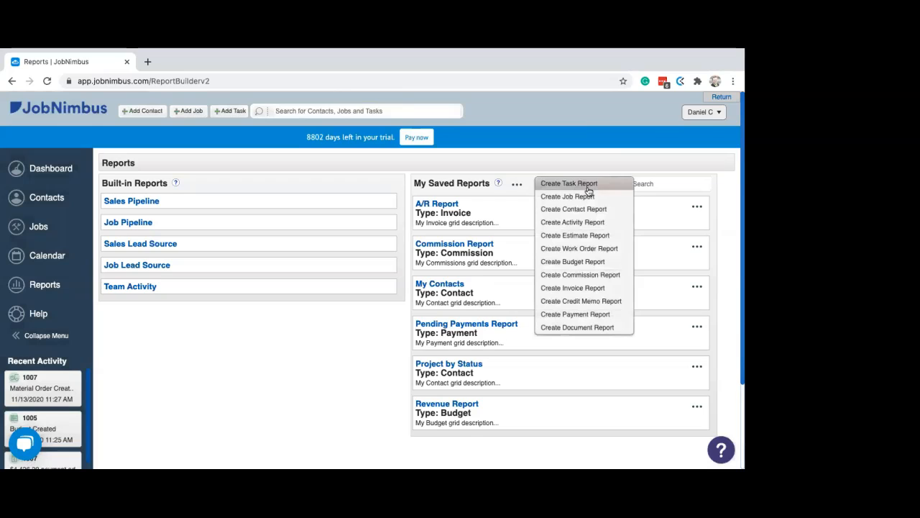
click(580, 211)
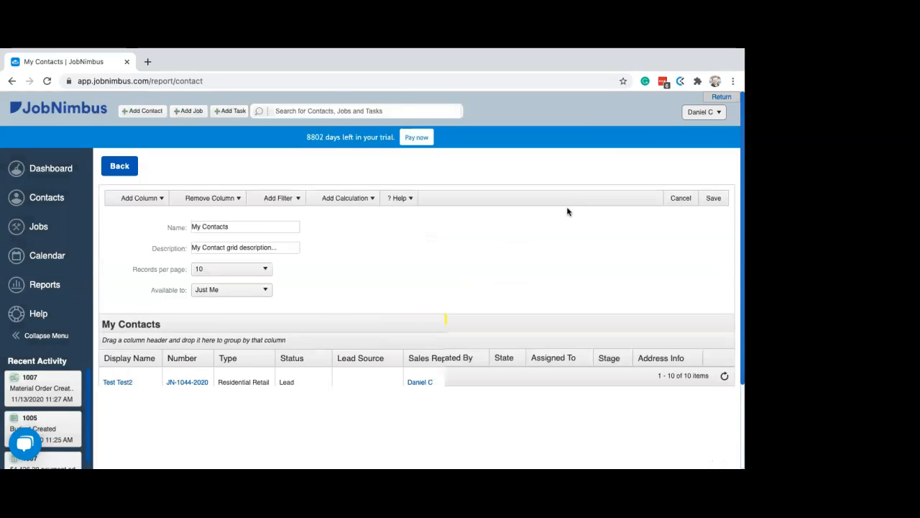
Add a Date Updated filter set to This Week to the contact report and review the filtered contacts.
click(269, 203)
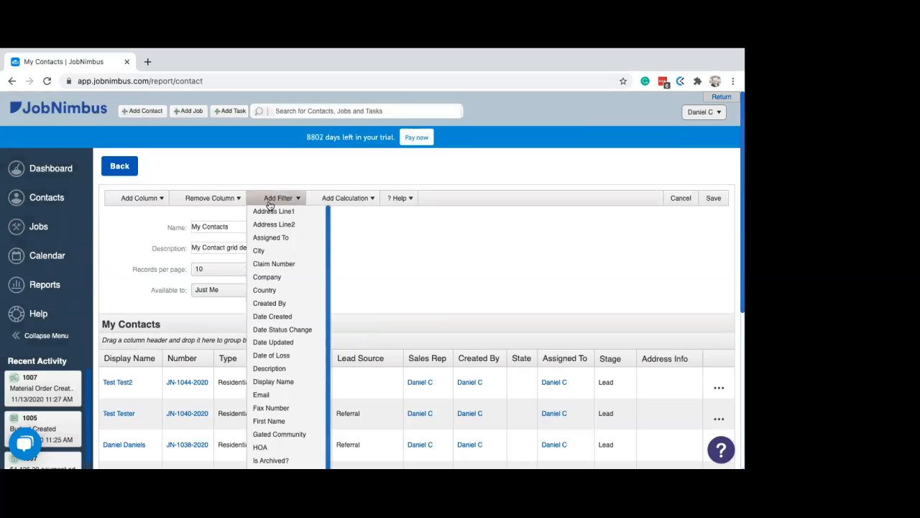
click(283, 344)
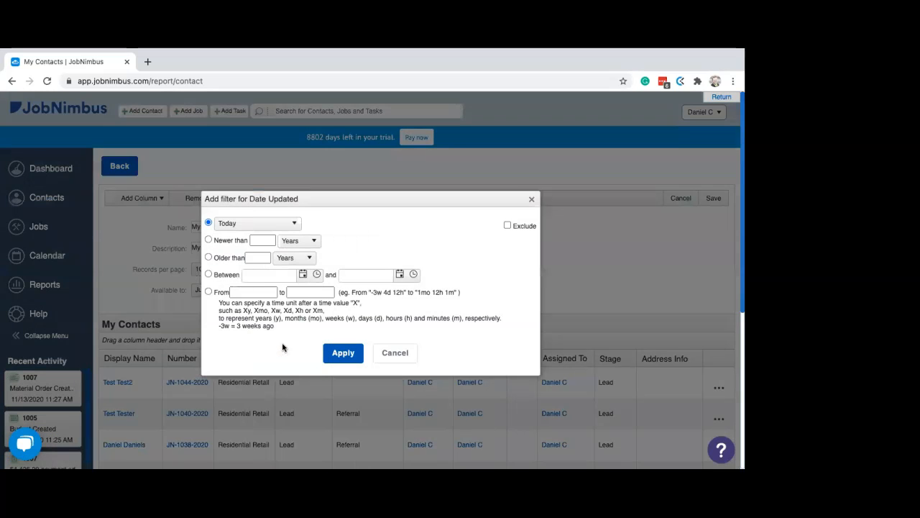
click(238, 227)
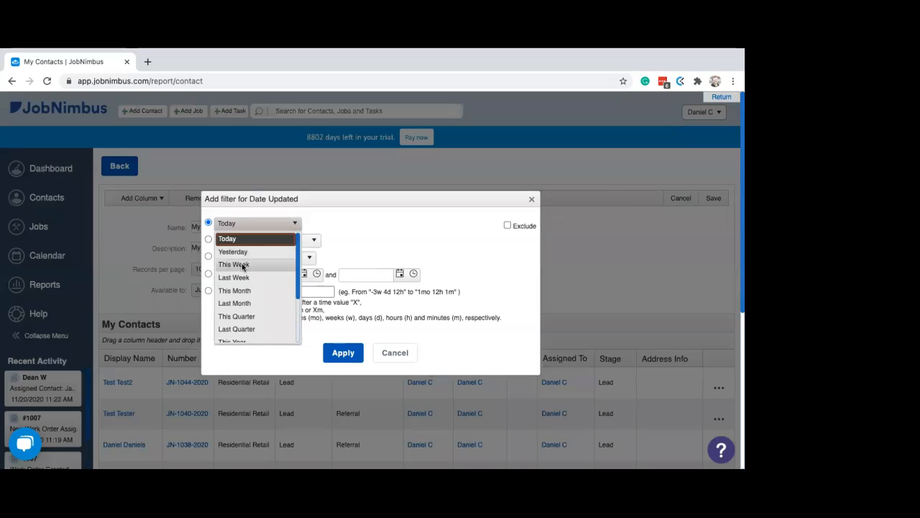
click(243, 265)
click(346, 353)
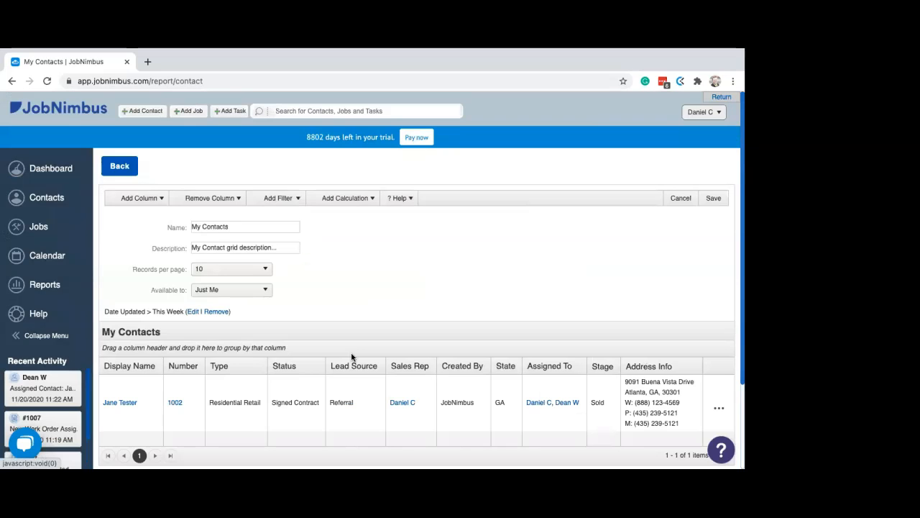
scroll(460, 360, down, 3)
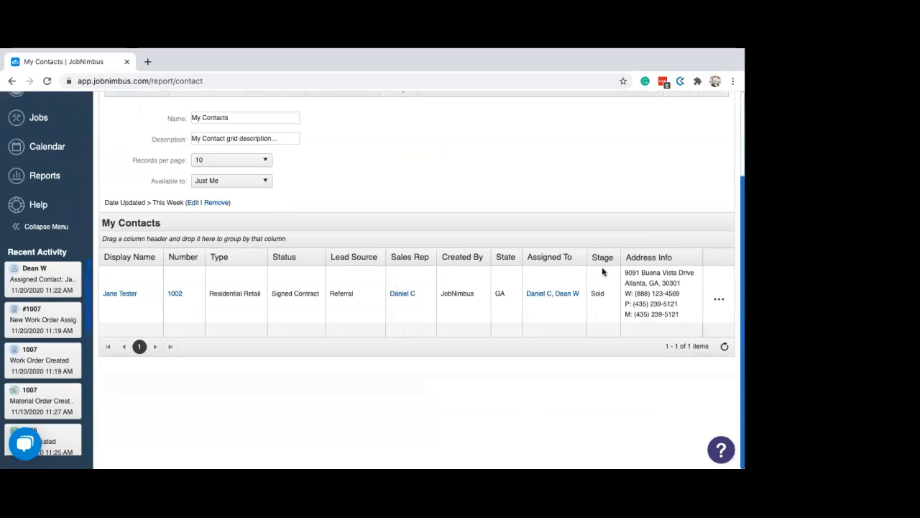
scroll(79, 238, up, 3)
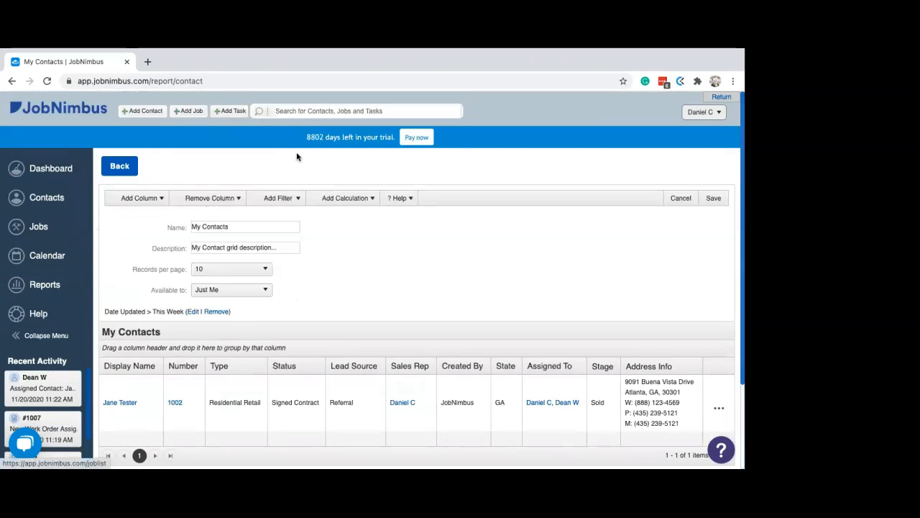
Search for the test contact by first name and dismiss the results without opening any record.
click(306, 121)
text(jane)
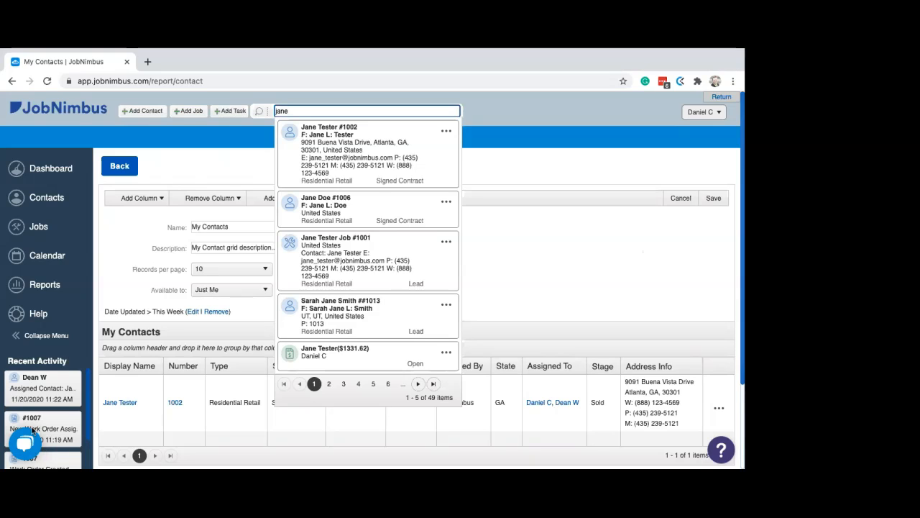
click(528, 180)
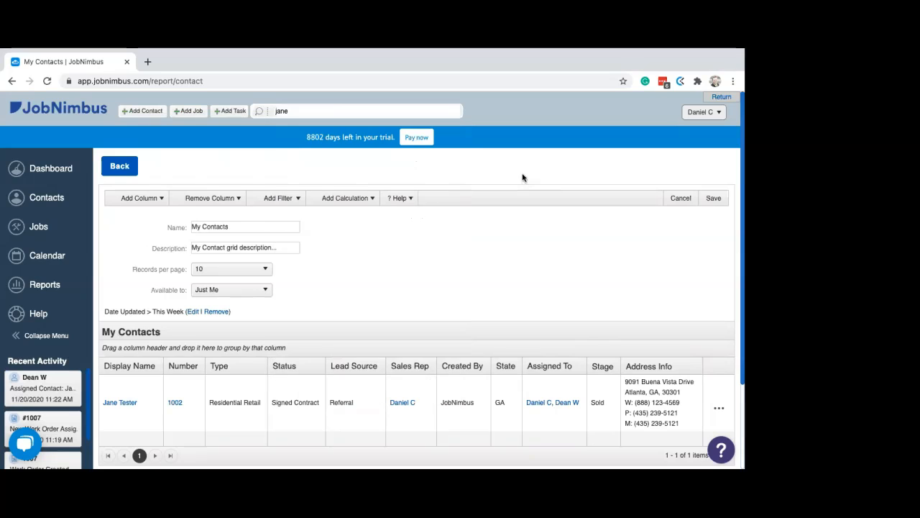
Examine the Sales dashboard's pipeline, revenue, average deal size and deals leaderboard charts.
click(56, 173)
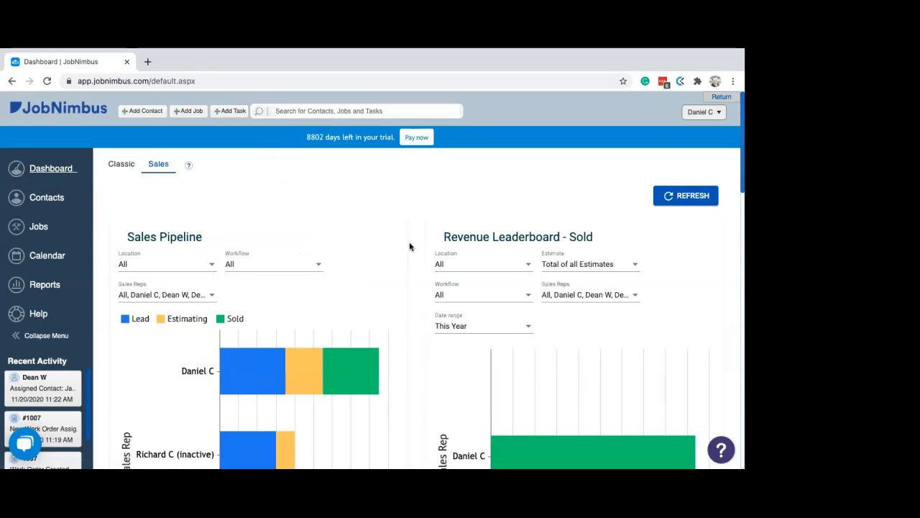
scroll(410, 246, down, 1)
scroll(410, 246, down, 1)
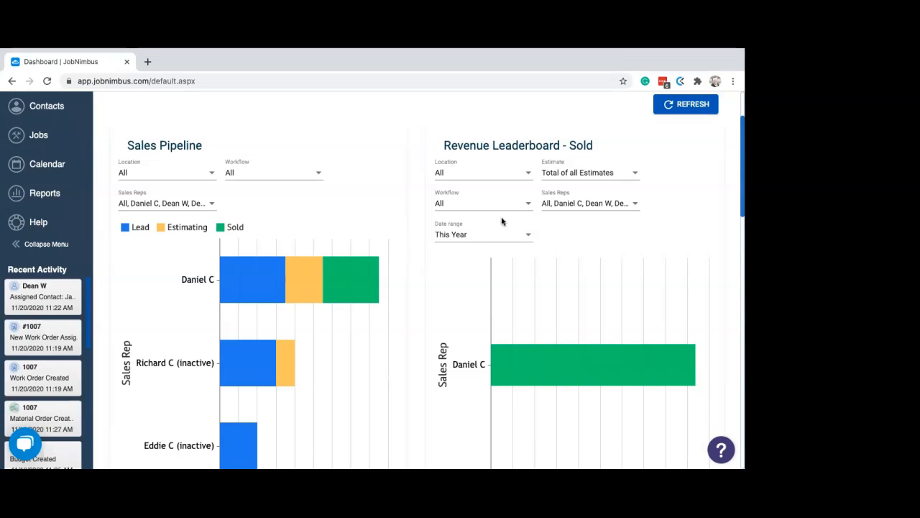
scroll(423, 284, down, 5)
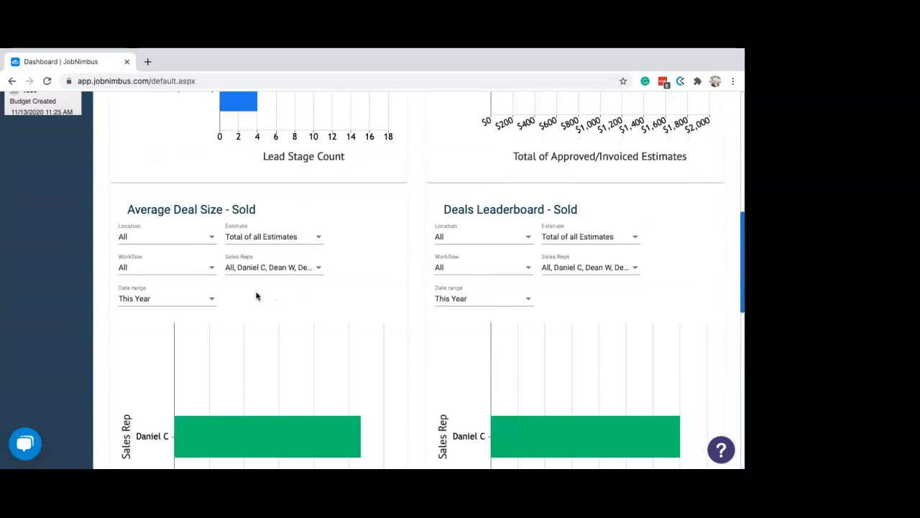
scroll(494, 280, up, 1)
scroll(494, 279, up, 4)
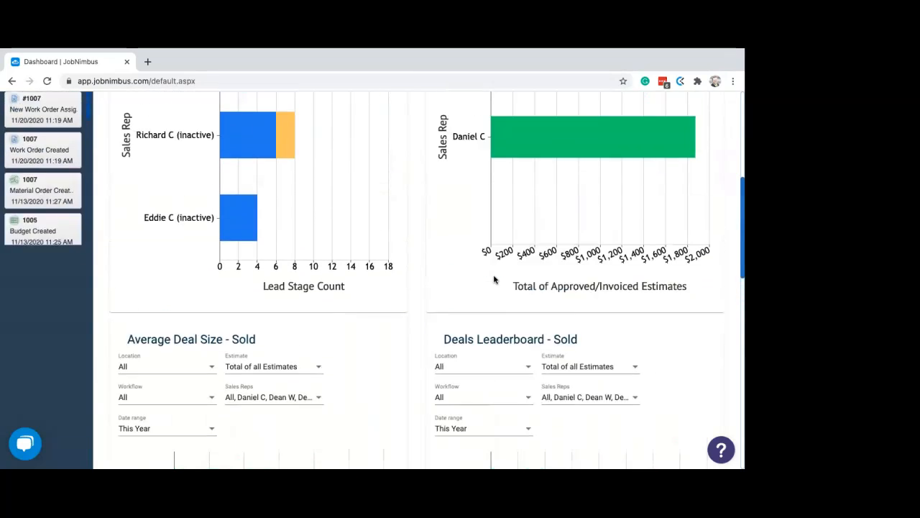
scroll(494, 279, up, 1)
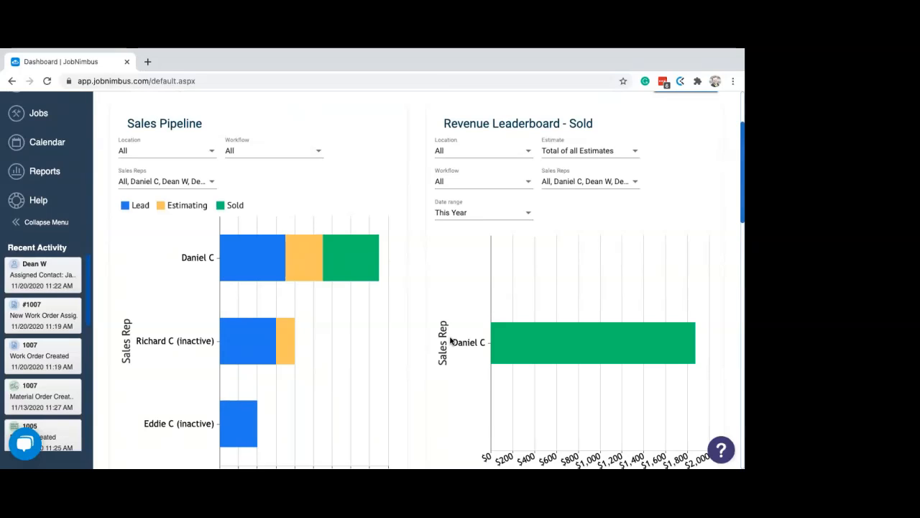
Check the reports list, return to the Sales dashboard, and inspect the Revenue Leaderboard's workflow choices without changing the selection.
click(60, 182)
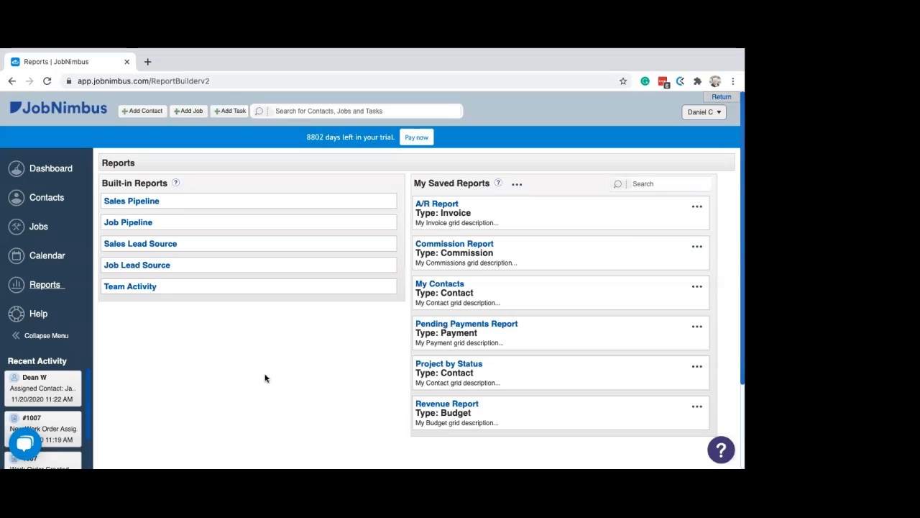
click(57, 168)
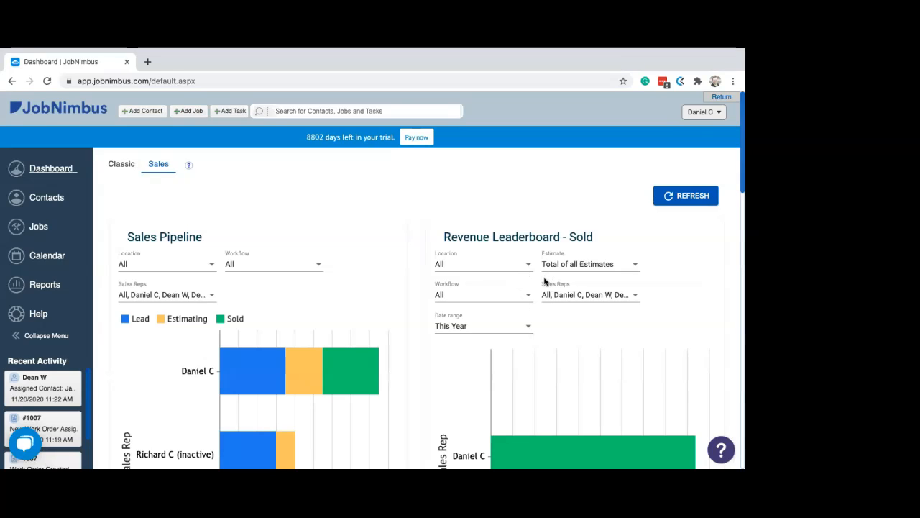
click(524, 302)
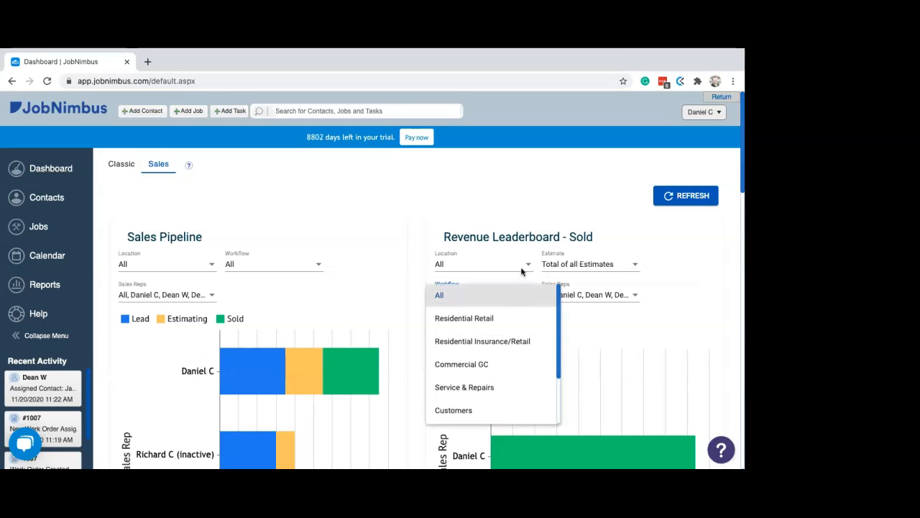
click(691, 264)
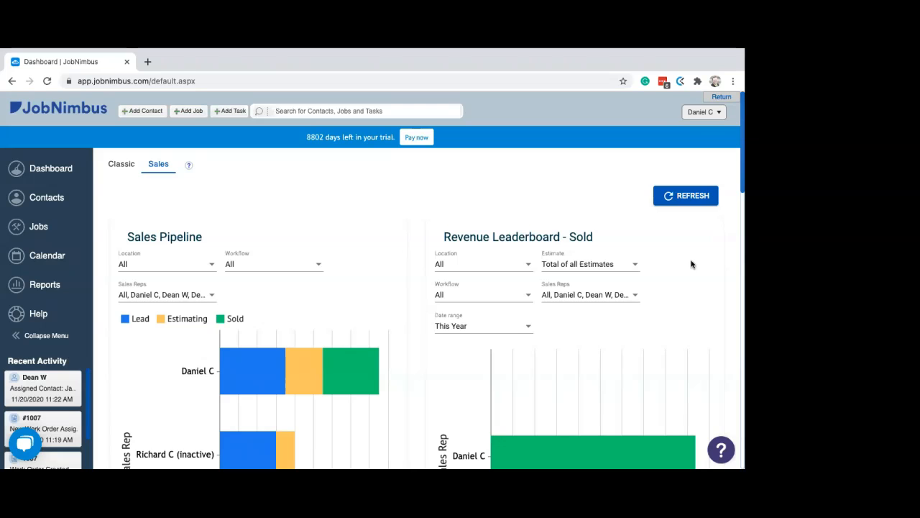
Open the Contact Workflows section of the account settings.
click(694, 115)
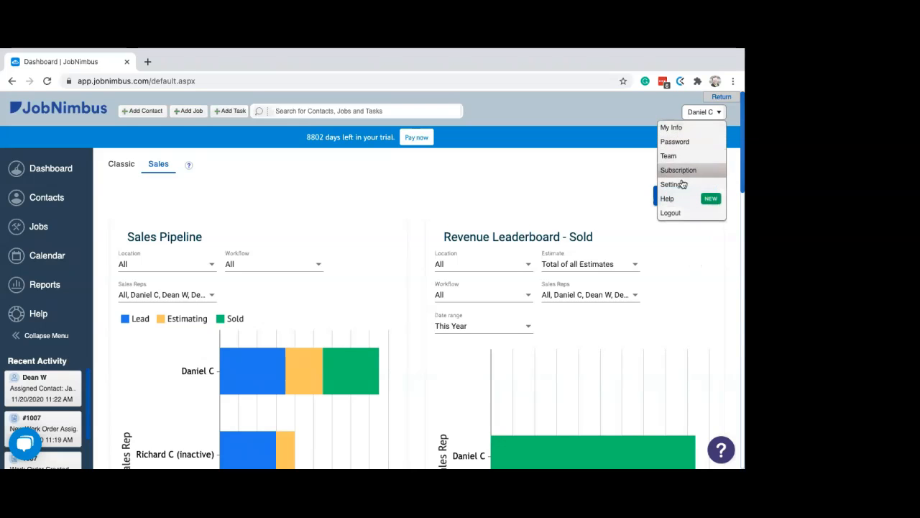
click(683, 185)
scroll(72, 339, down, 1)
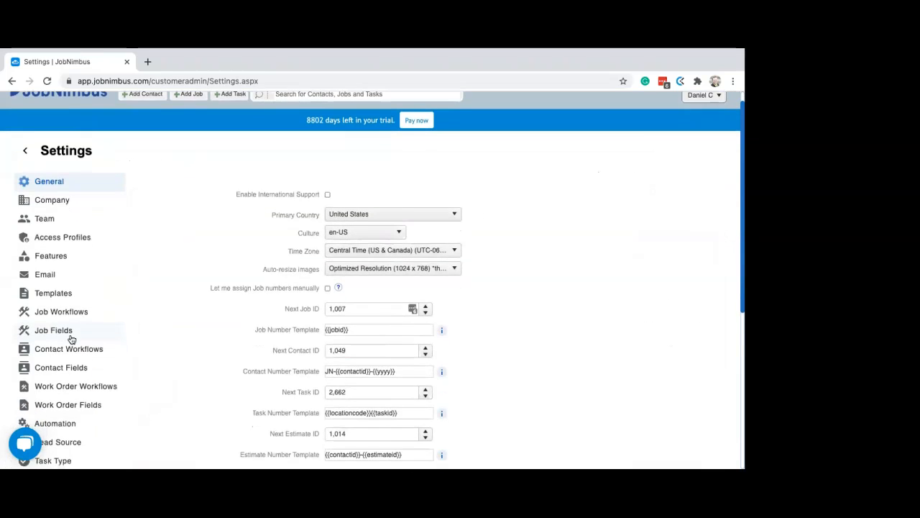
scroll(72, 339, down, 1)
click(81, 322)
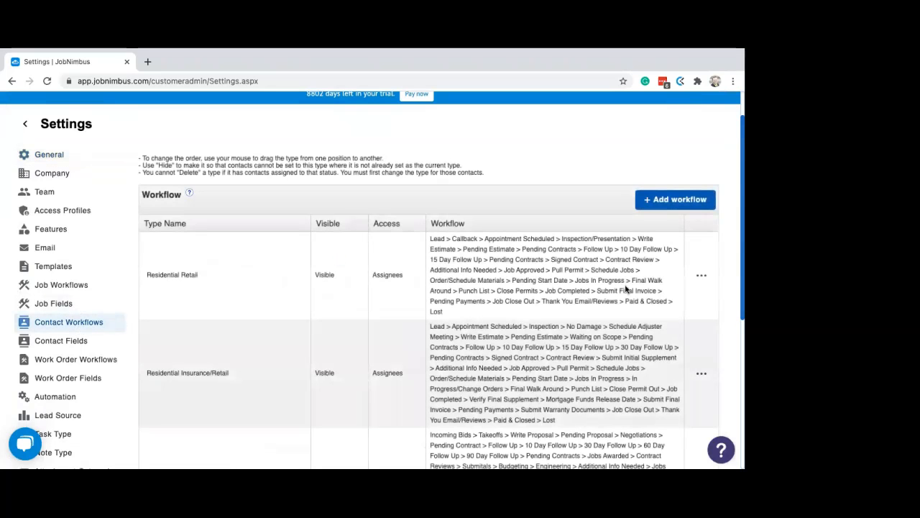
In the Residential Retail workflow, reorder the statuses so Additional Info Needed comes before Contract Review, and close the workflow.
click(701, 275)
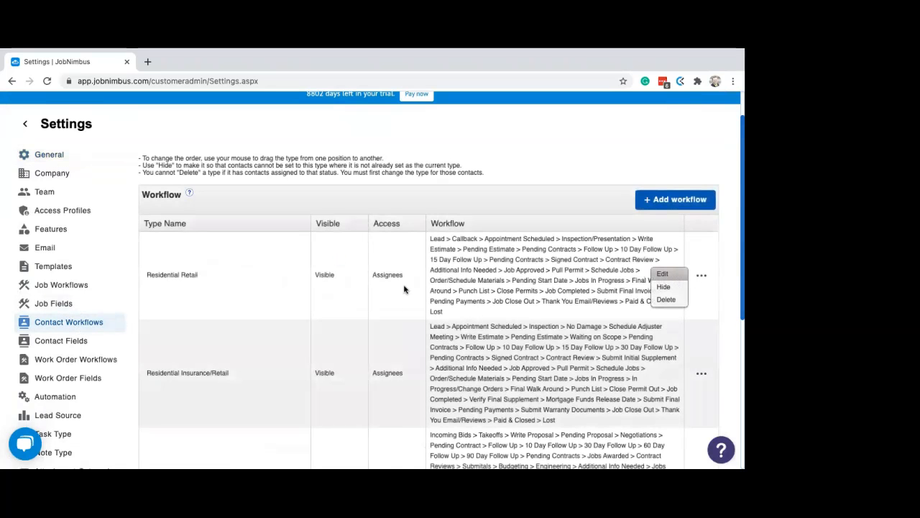
click(662, 274)
scroll(376, 246, down, 5)
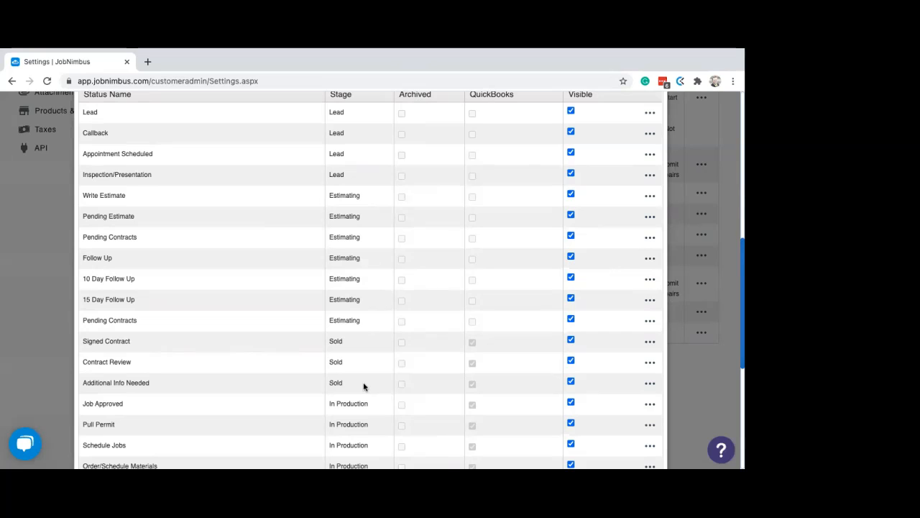
scroll(324, 328, down, 1)
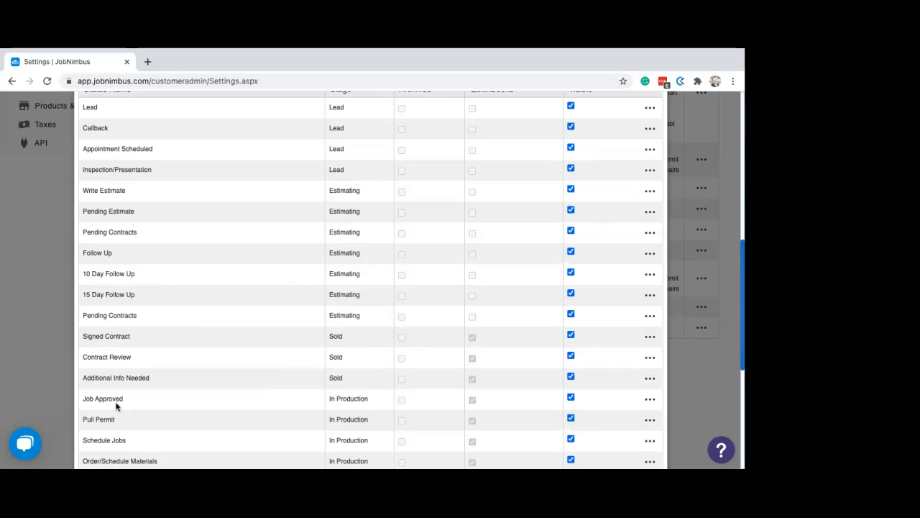
scroll(116, 359, down, 1)
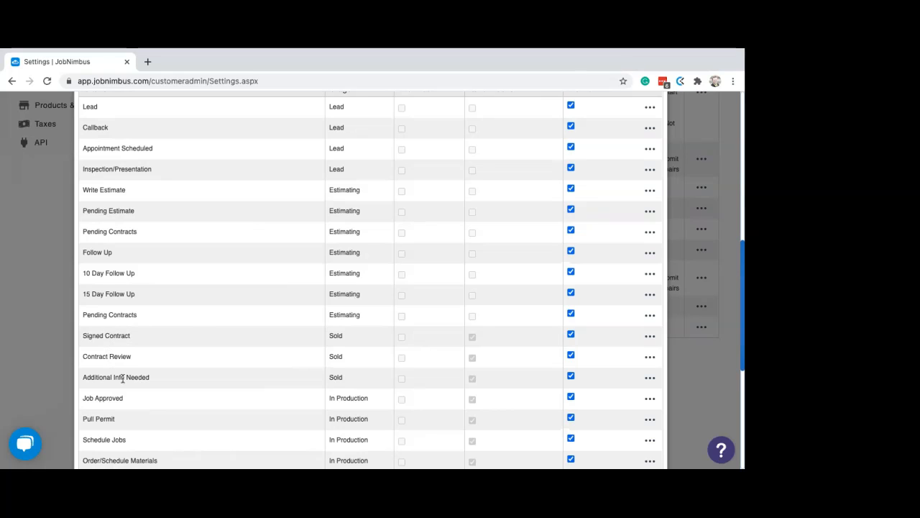
drag(84, 335, 160, 367)
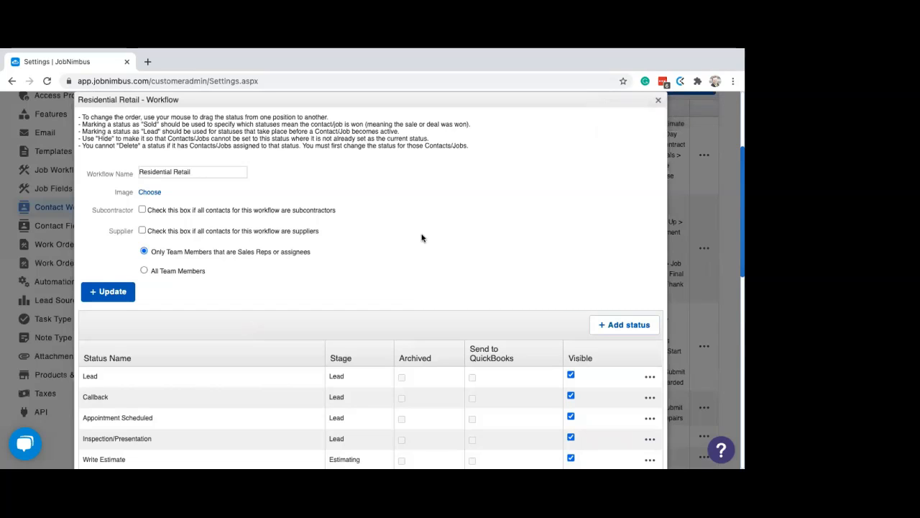
scroll(422, 238, up, 3)
click(658, 260)
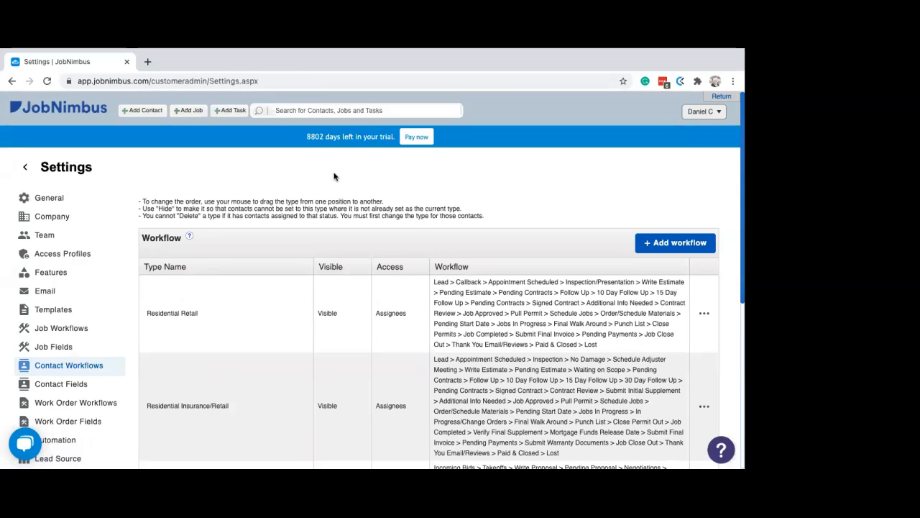
Find the test contact by full name, open the contact record, and show its Financials.
click(286, 112)
text(jane tester)
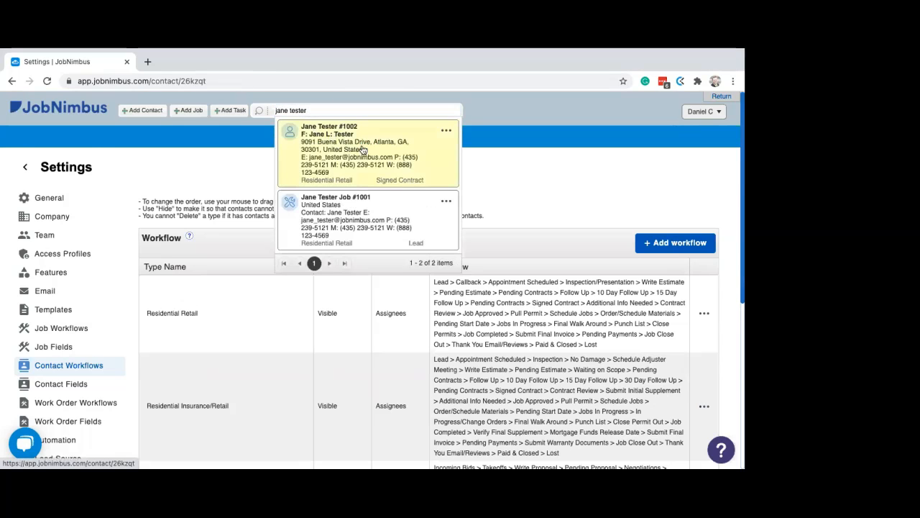
click(364, 149)
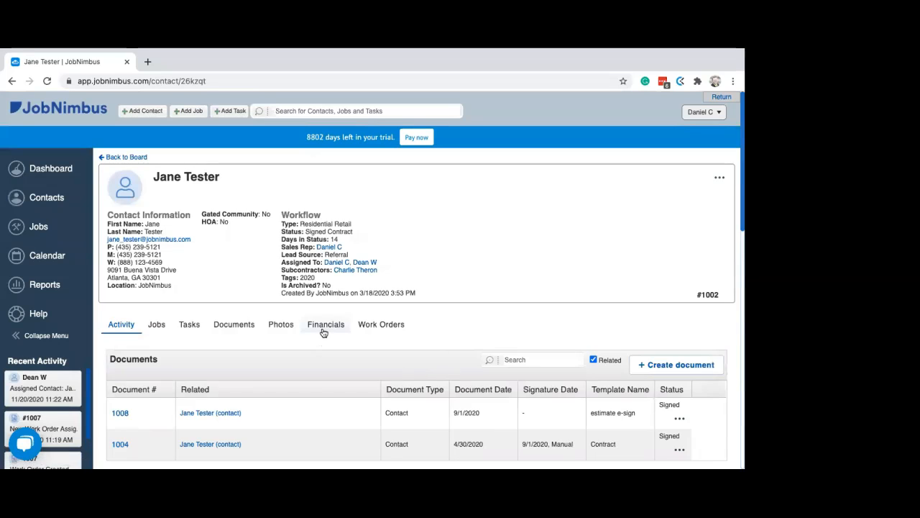
click(324, 330)
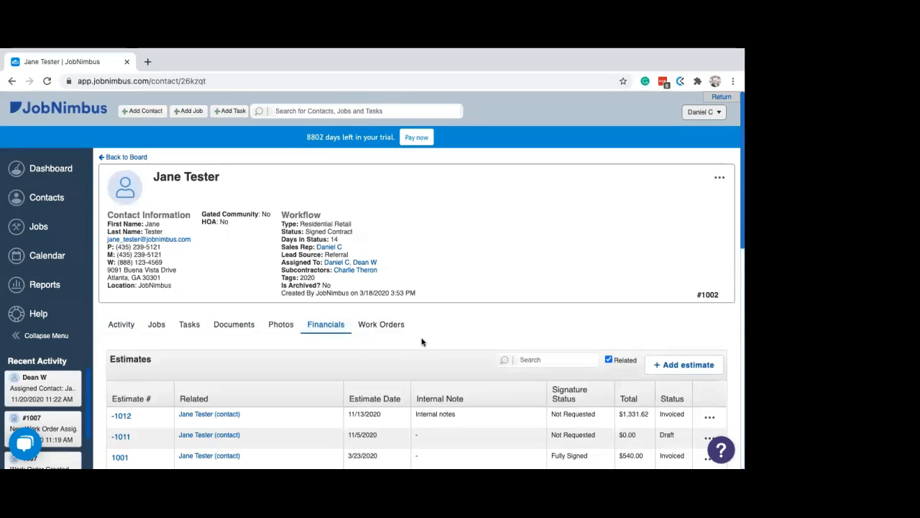
Bring up the Convert to options for the contact's draft estimate dated 11/5/2020.
scroll(421, 307, down, 3)
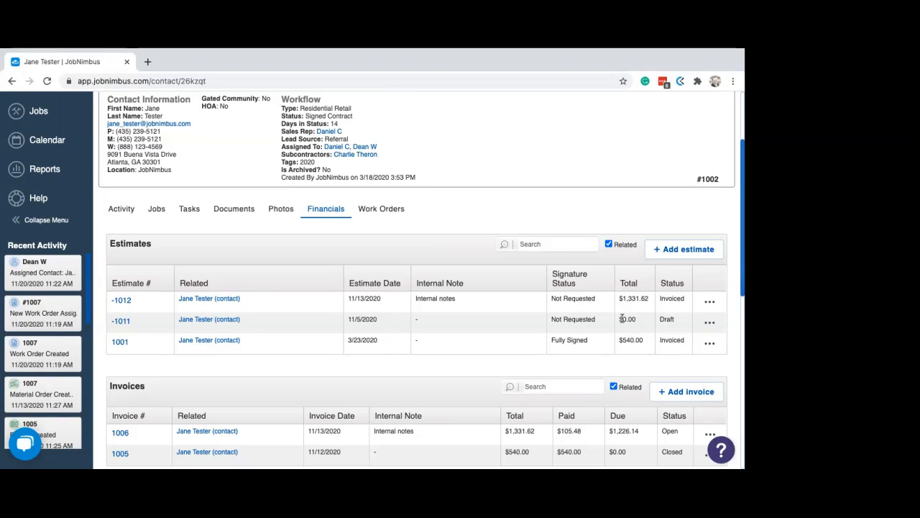
scroll(660, 319, down, 2)
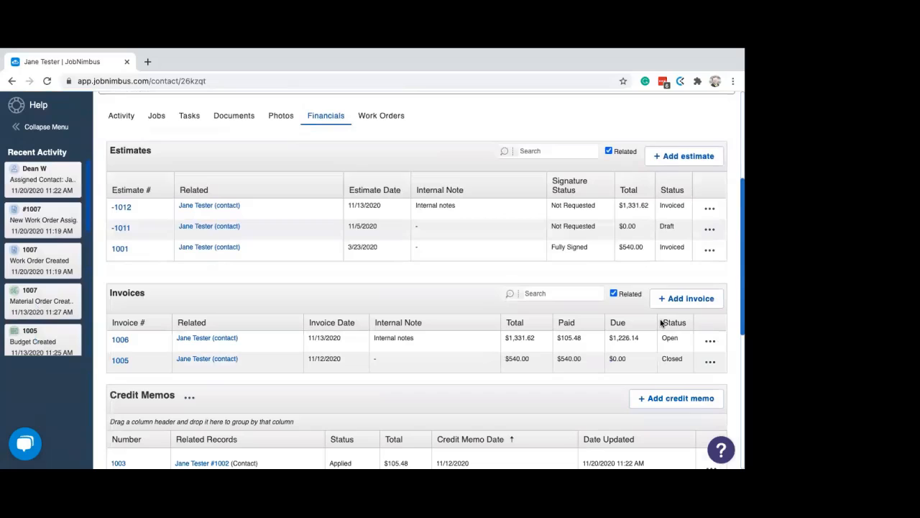
click(709, 229)
mouse_move(670, 308)
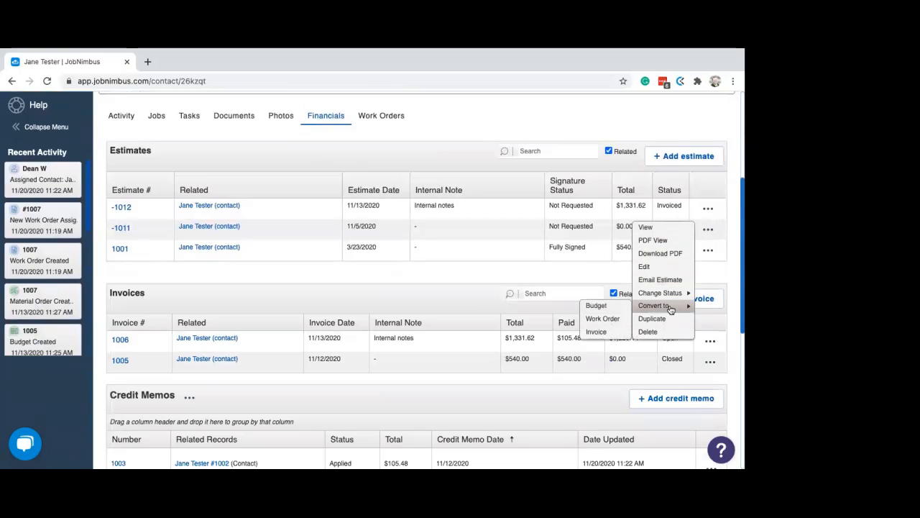